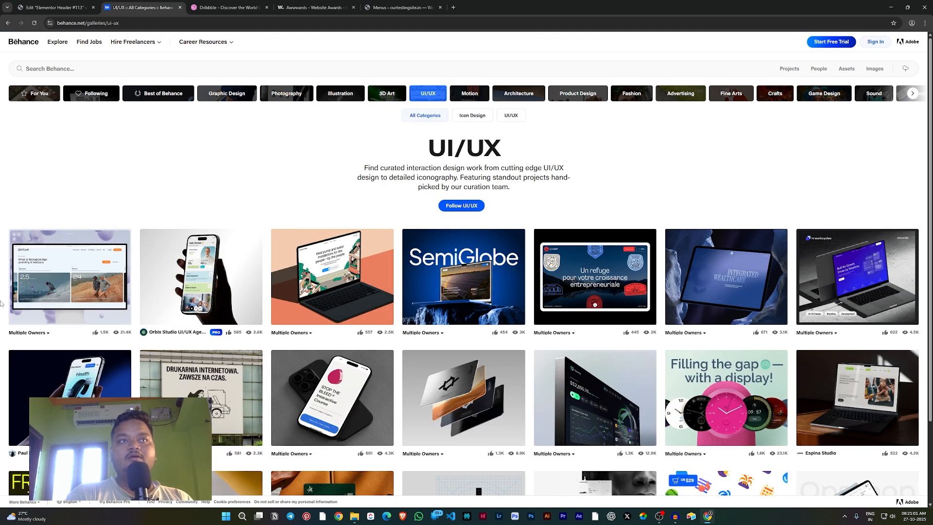
- Open the Zentum Health Platform project on Behance and enlarge its website preview image for reference
left_click(37, 282)
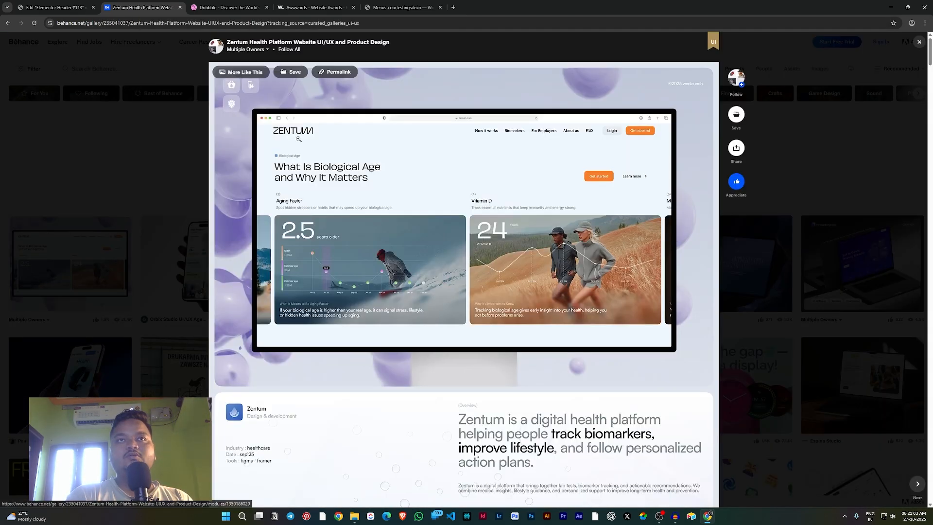
left_click(298, 139)
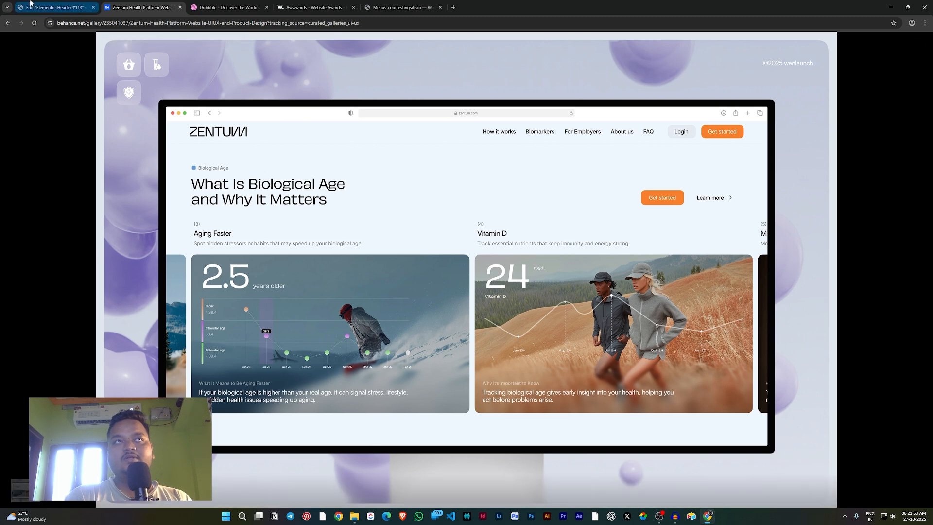
- Check the WordPress site's Pages list and menu structure against the navigation items in the Zentum reference design
left_click(53, 7)
left_click(453, 7)
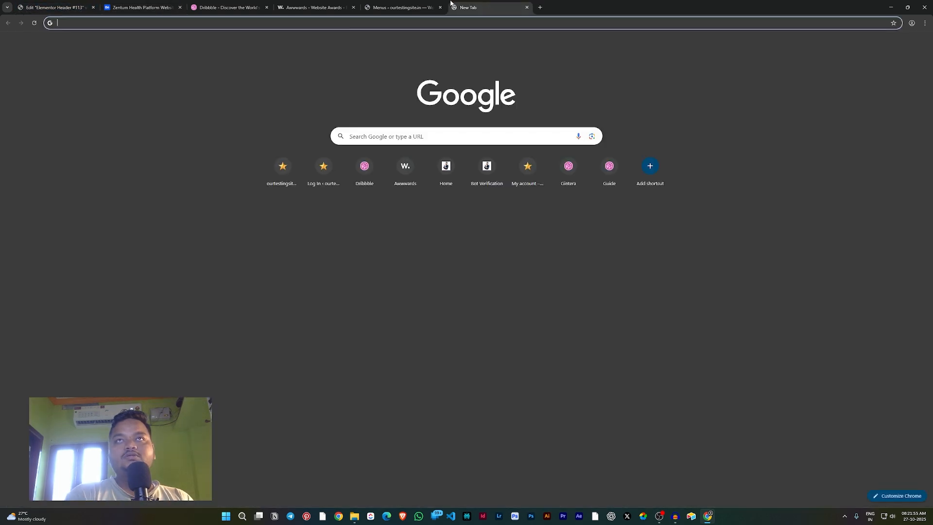
left_click(399, 7)
left_click(22, 116)
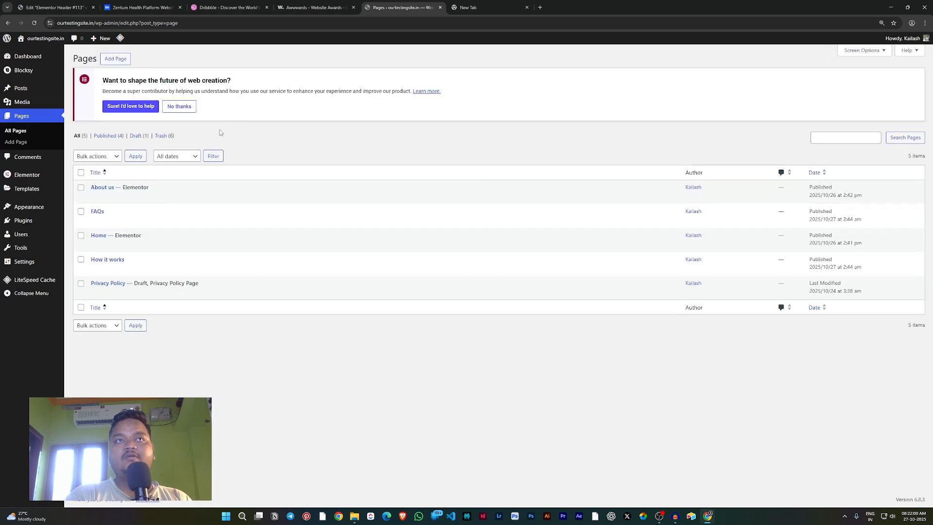
left_click(141, 8)
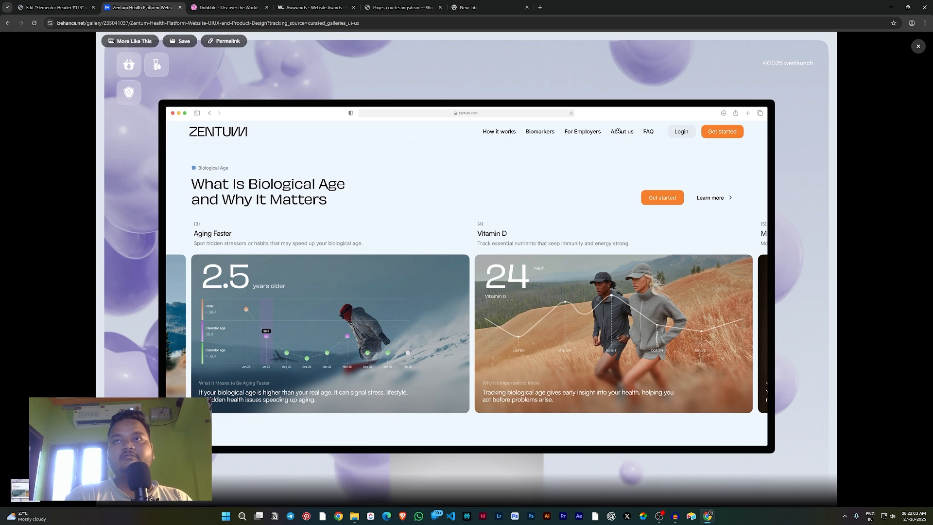
left_click(397, 8)
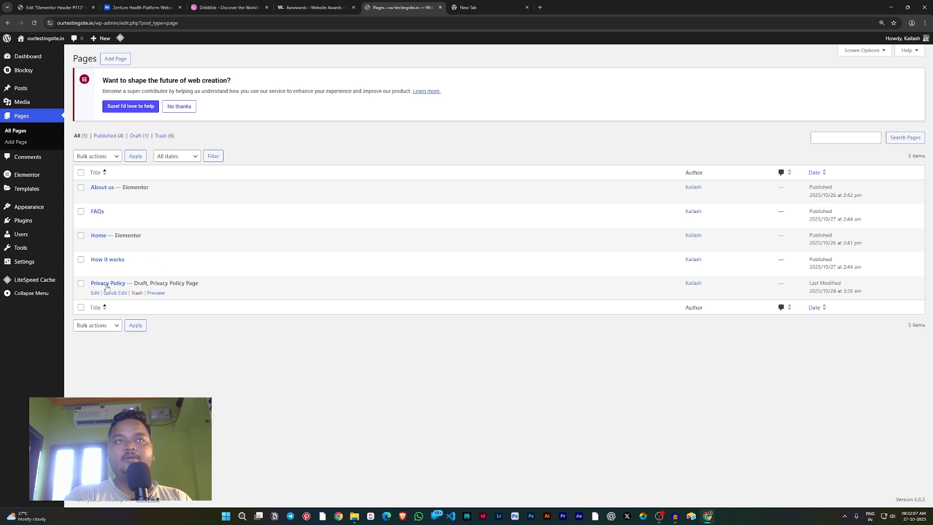
mouse_move(30, 206)
left_click(87, 254)
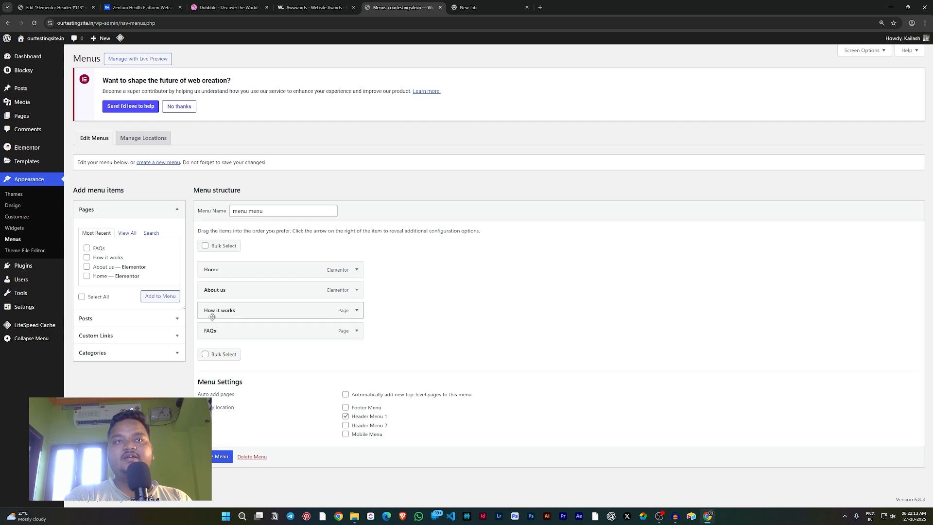
- Move the draft template Elementor Header #113 to the trash in the Theme Builder
left_click(70, 4)
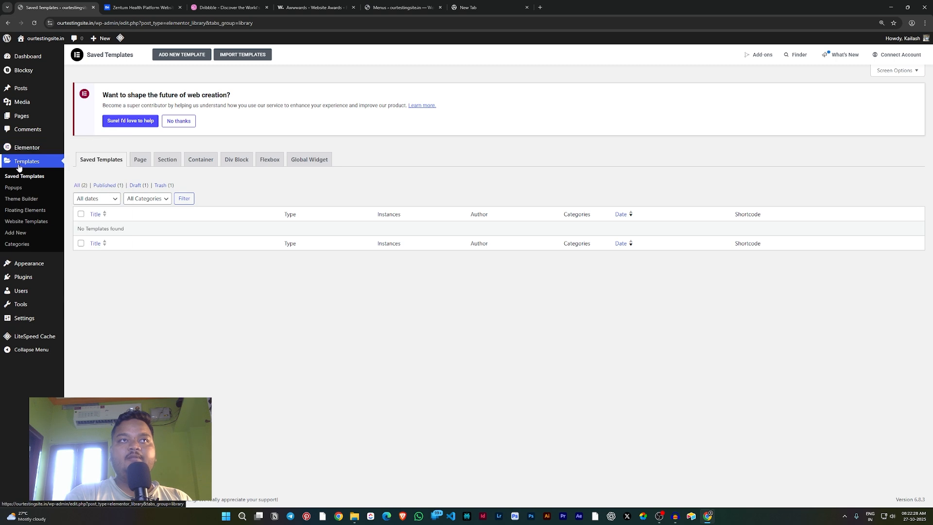
left_click(14, 199)
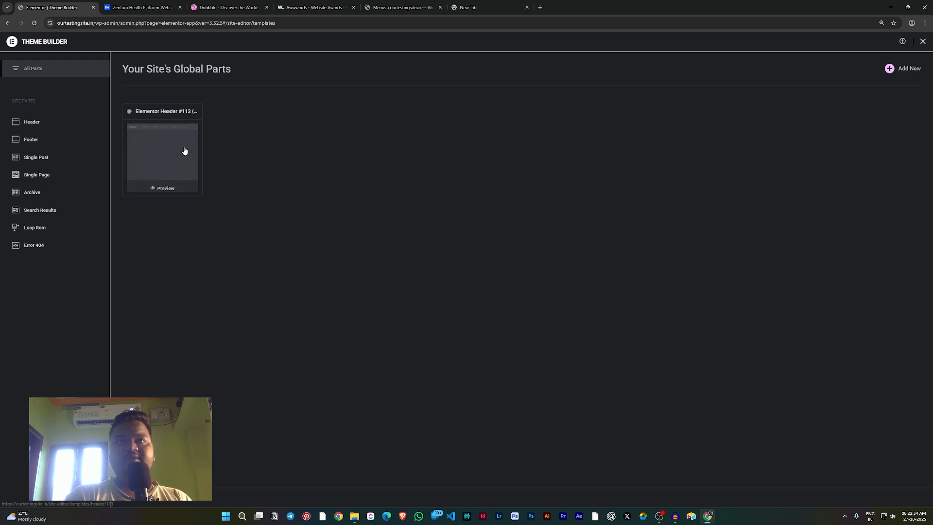
left_click(184, 150)
left_click(914, 112)
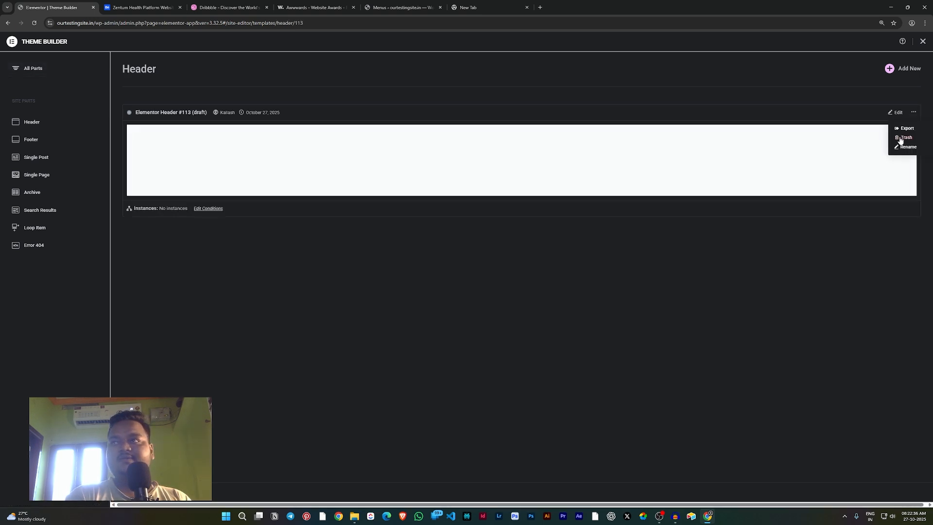
left_click(903, 141)
left_click(523, 295)
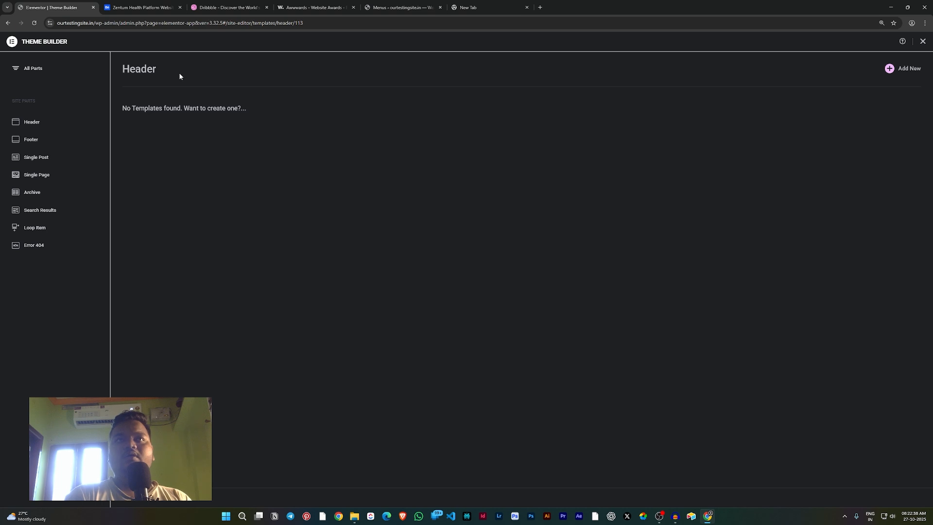
- Create a new header template without a library block and add a single-column Flexbox container to it
left_click(903, 68)
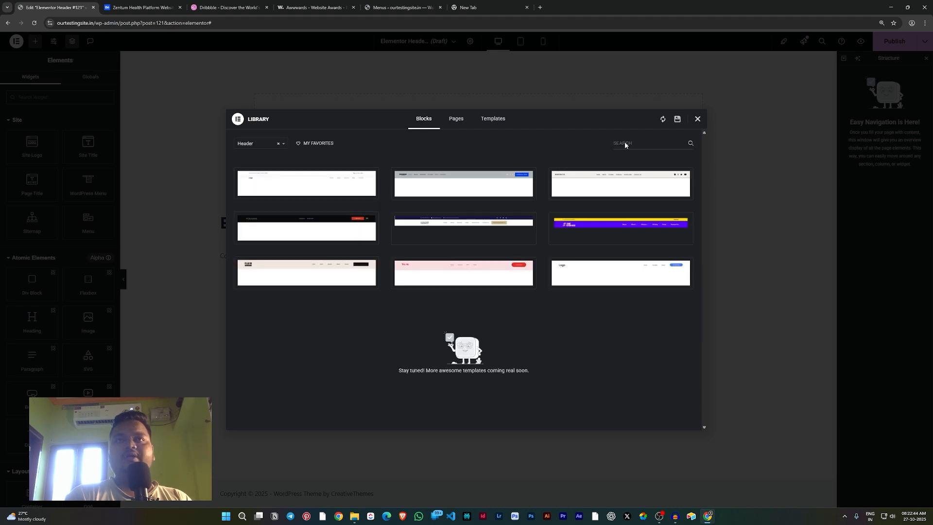
left_click(698, 119)
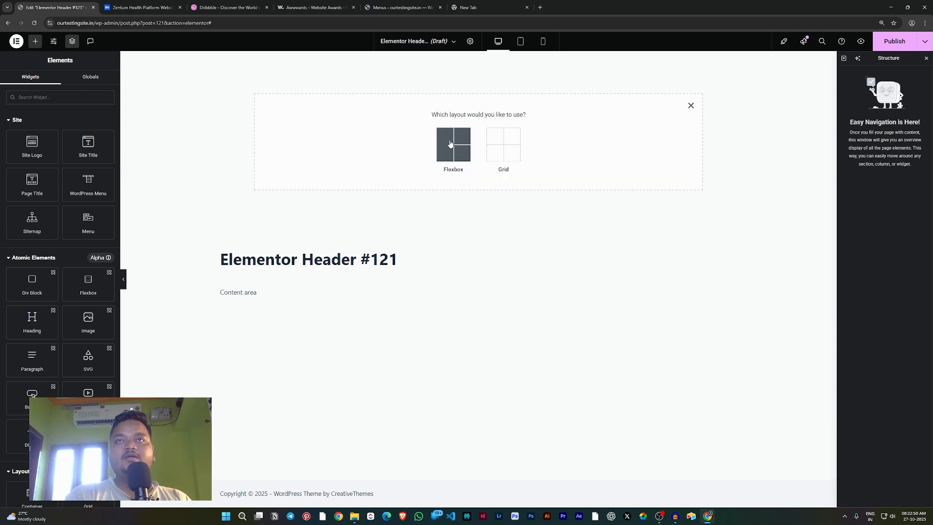
left_click(449, 143)
left_click(373, 140)
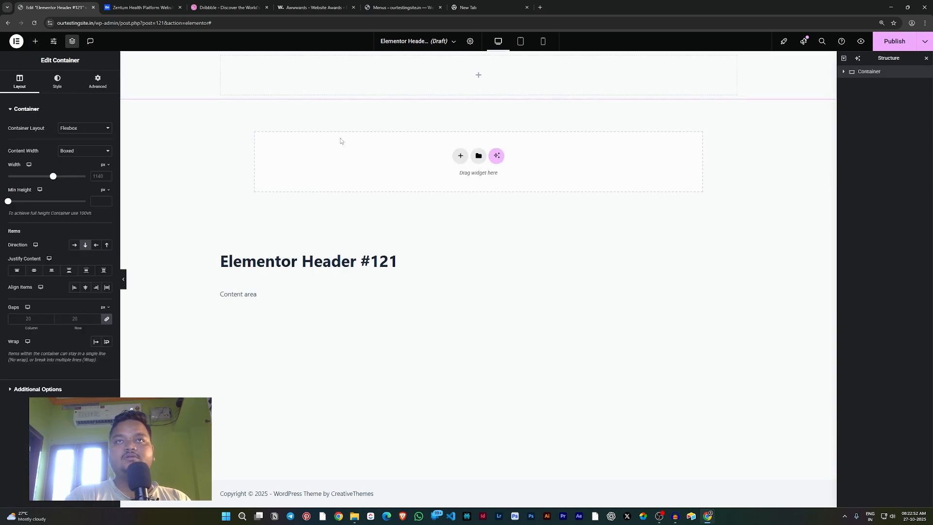
- Insert a div block into the container and duplicate it
left_click(479, 75)
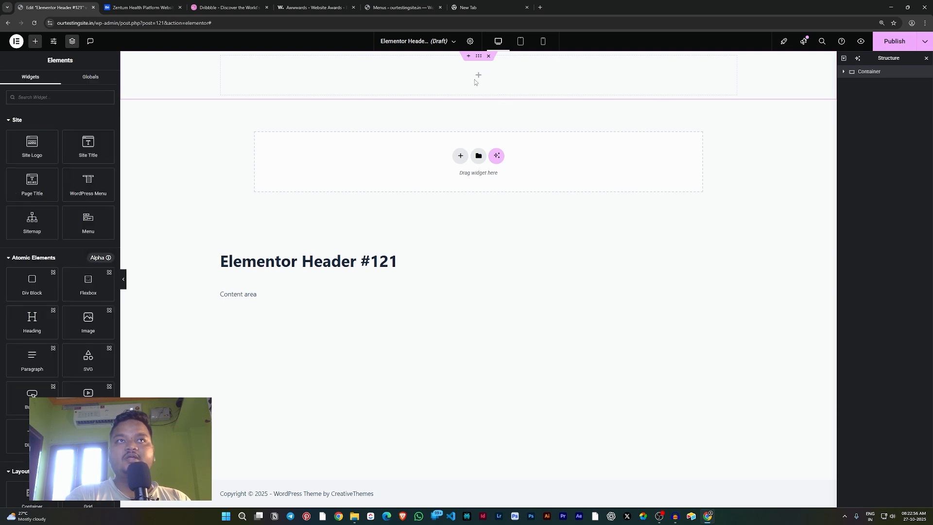
left_click_drag(33, 279, 471, 76)
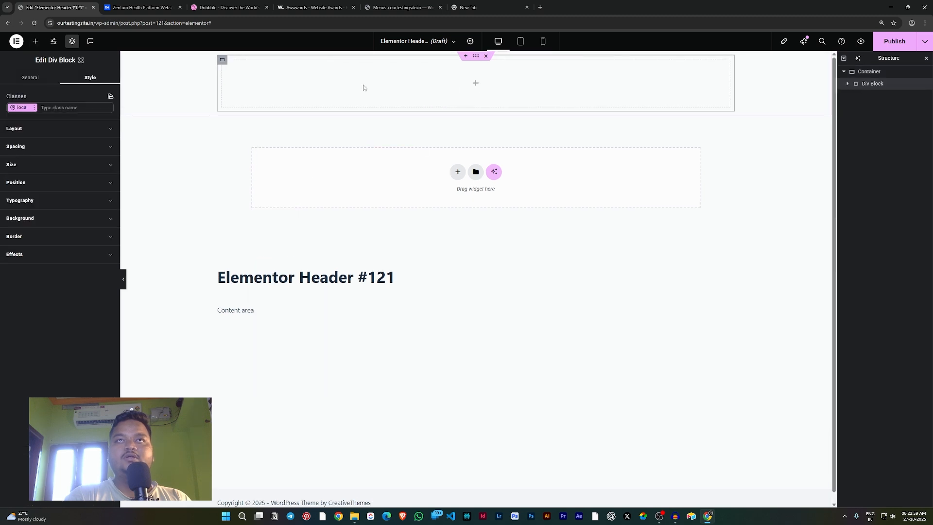
right_click(224, 63)
left_click(250, 84)
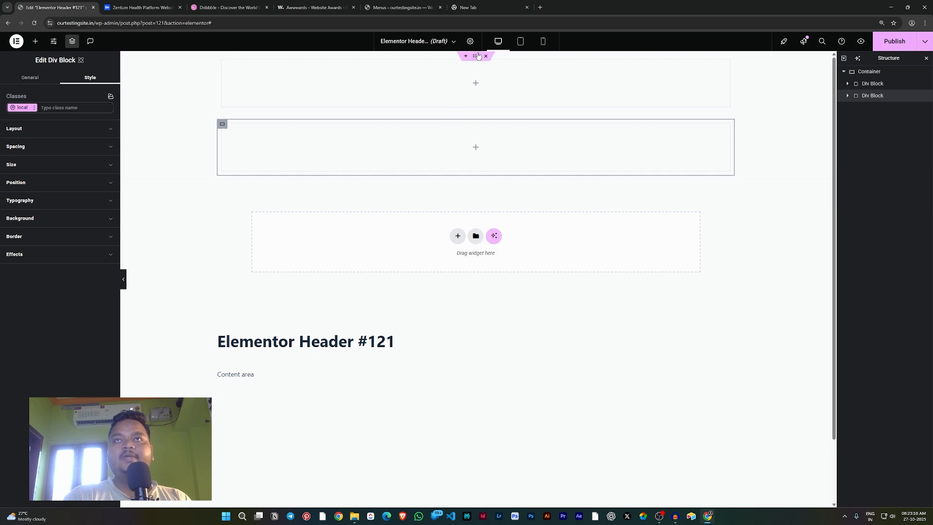
- Set the container's direction to a left-to-right row and duplicate the second div block to make a third column
left_click(409, 113)
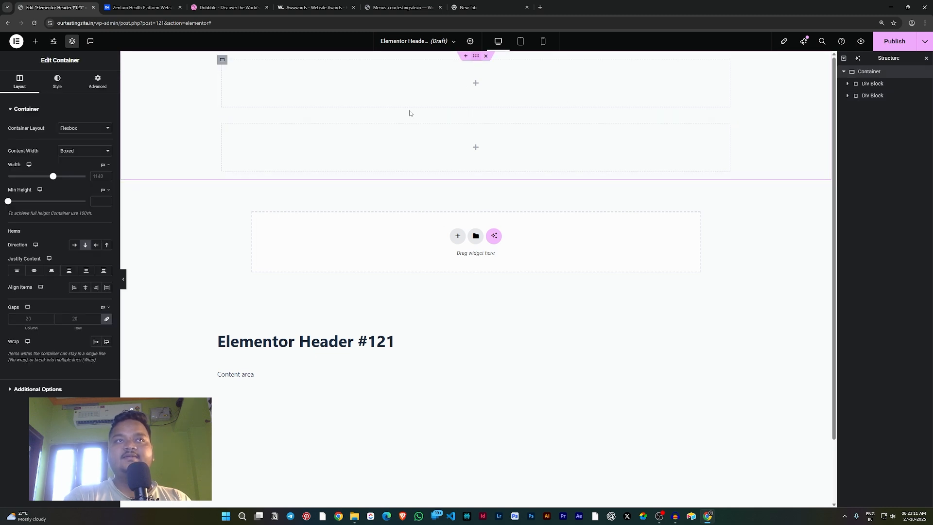
left_click(74, 246)
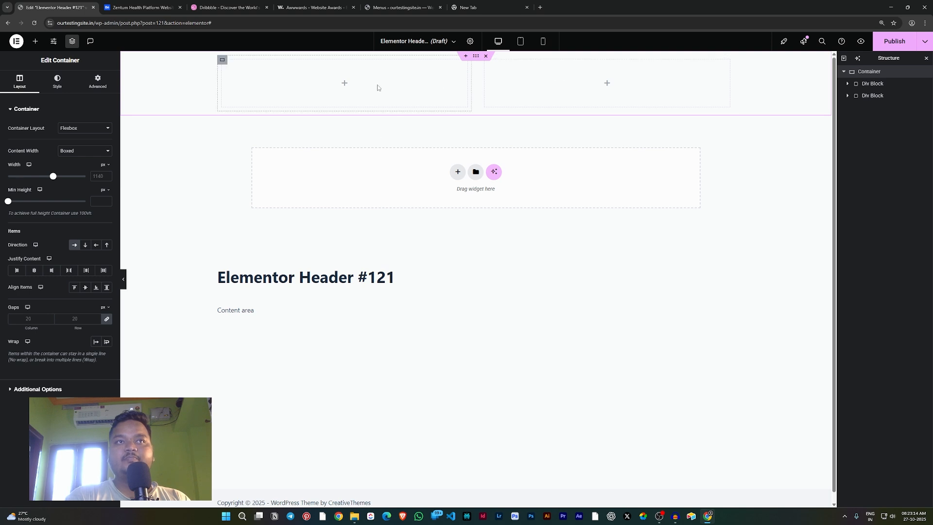
right_click(484, 64)
left_click(505, 91)
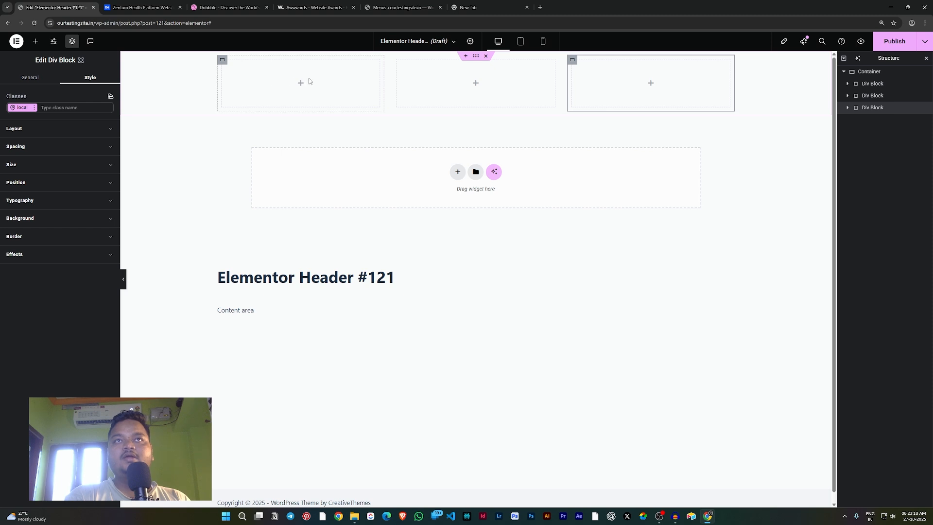
- Add a heading to the first div block with the title "Logo"
left_click(35, 40)
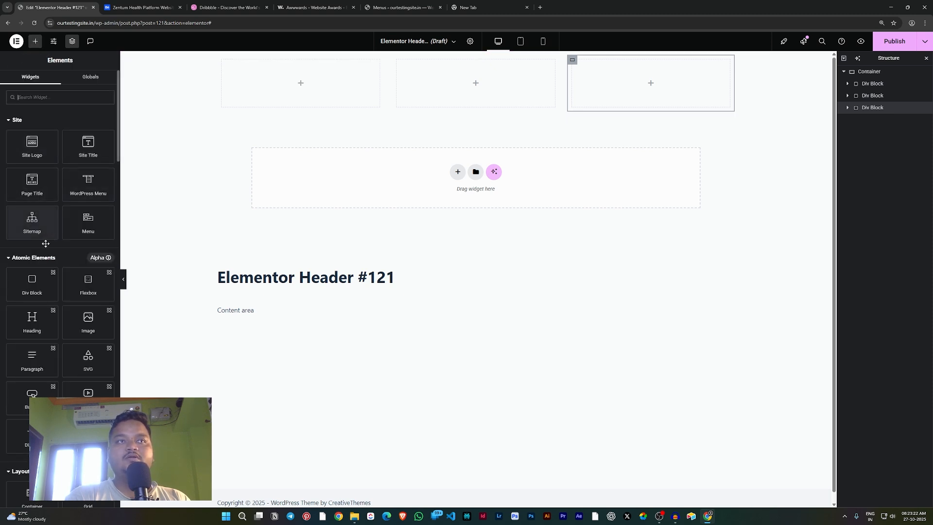
left_click_drag(32, 321, 315, 82)
left_click(50, 132)
key("ctrl+a")
type("Logo")
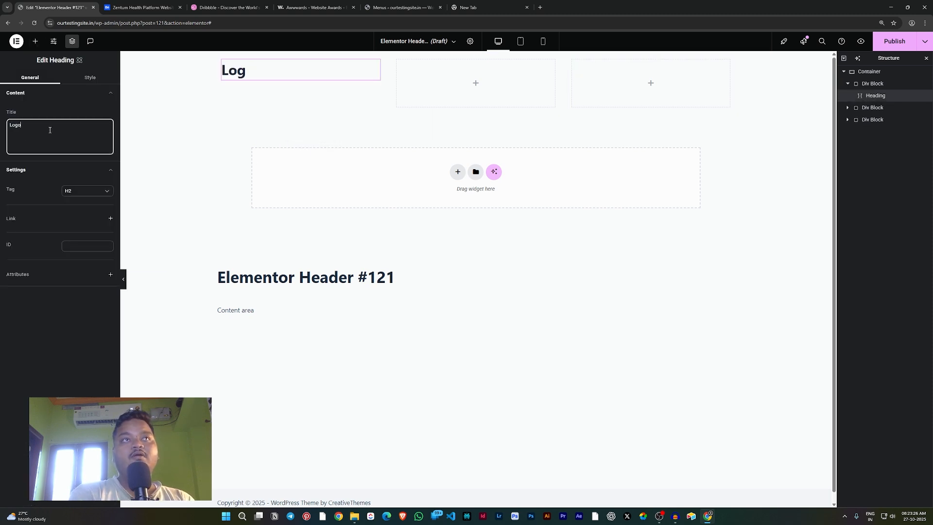
- Add a WordPress Menu widget to the middle div block and two buttons to the third div block
left_click(476, 83)
left_click_drag(88, 185, 526, 80)
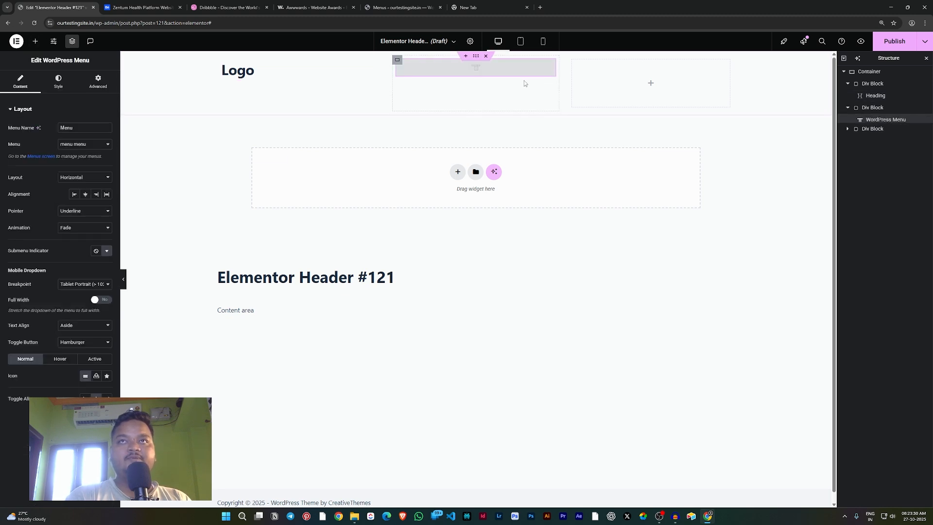
left_click(35, 41)
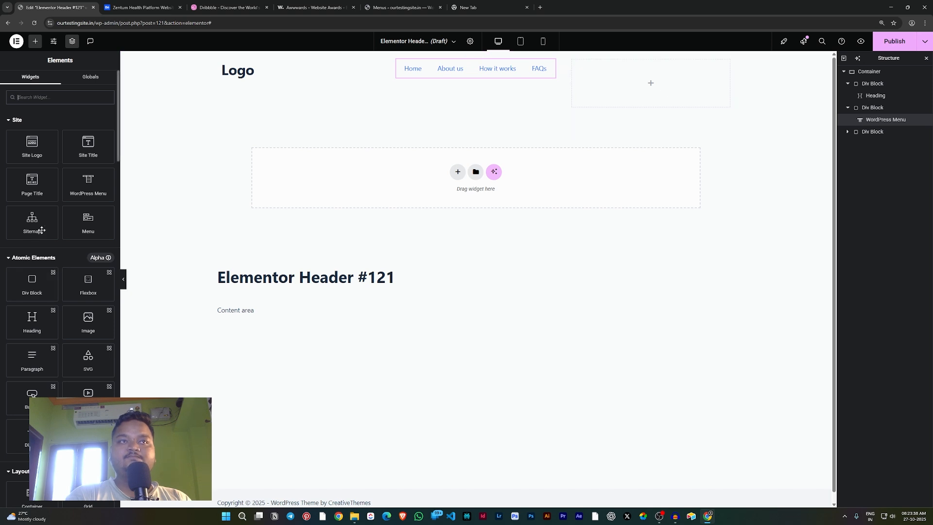
left_click_drag(32, 396, 603, 89)
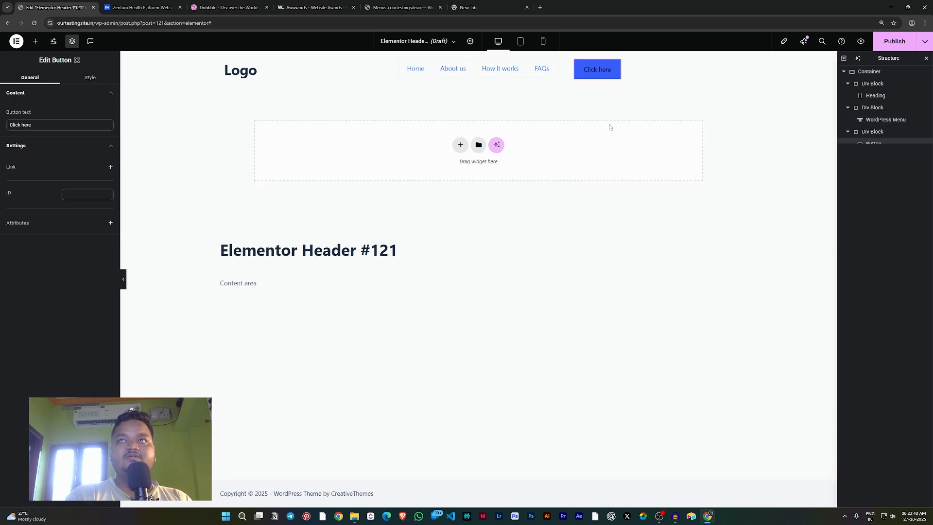
left_click(35, 41)
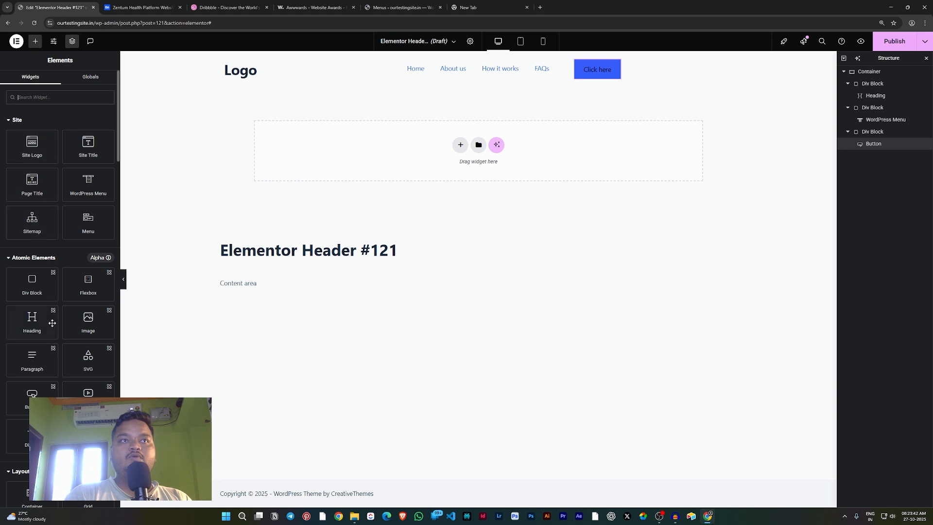
left_click_drag(32, 395, 614, 75)
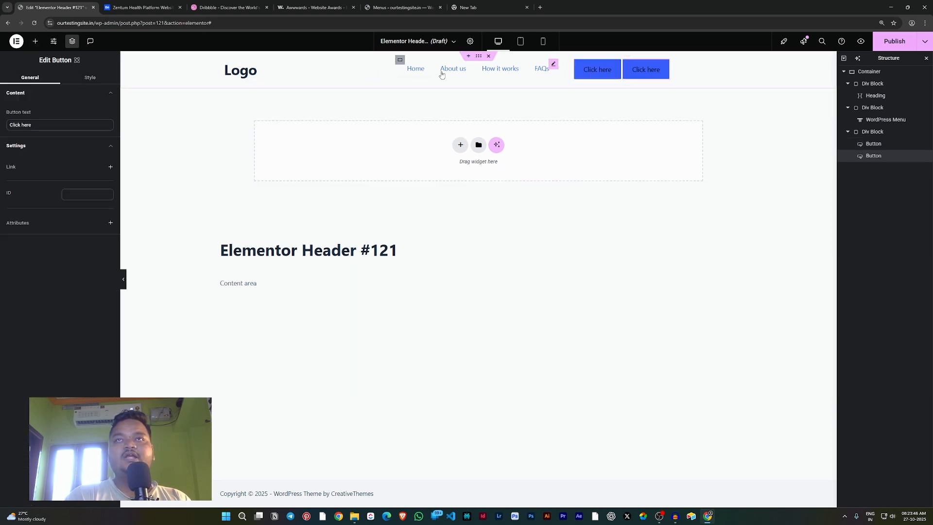
- Compare the header with the Zentum reference design and change the logo heading's title to "zentum"
left_click(478, 58)
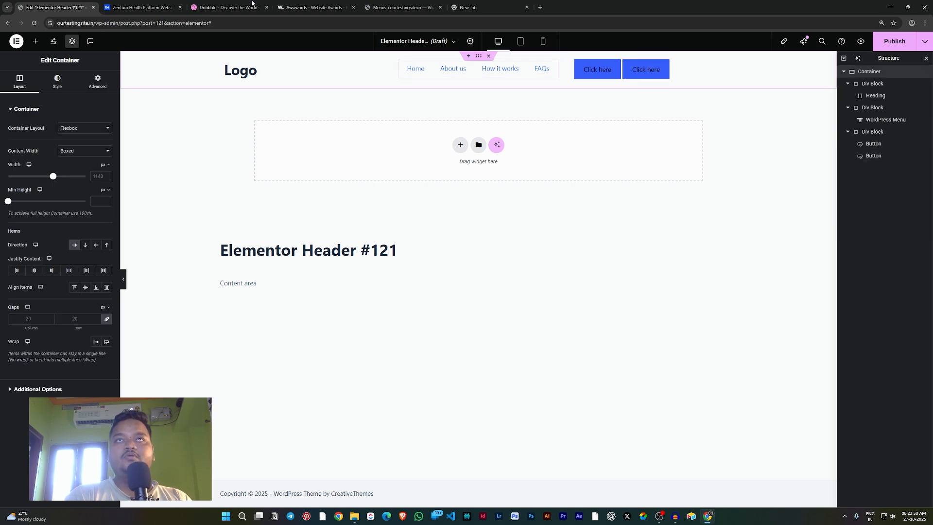
left_click(141, 7)
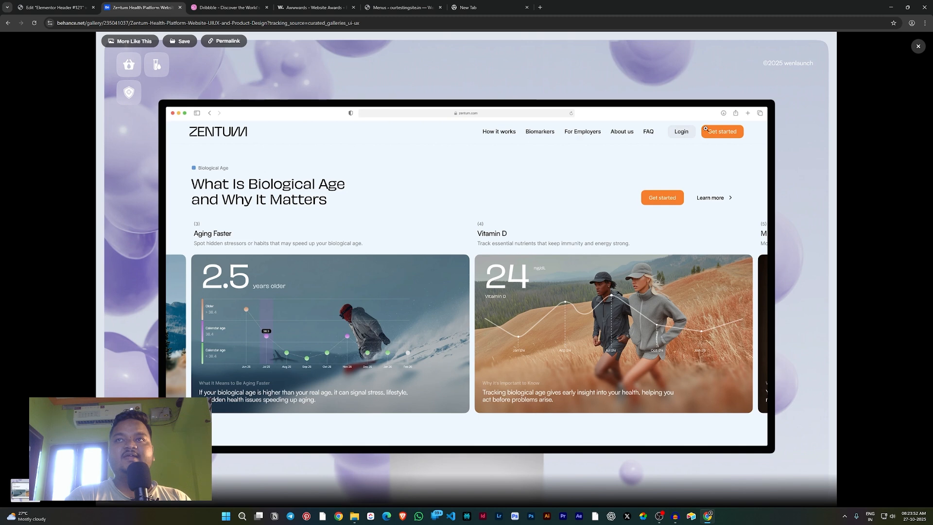
left_click(56, 7)
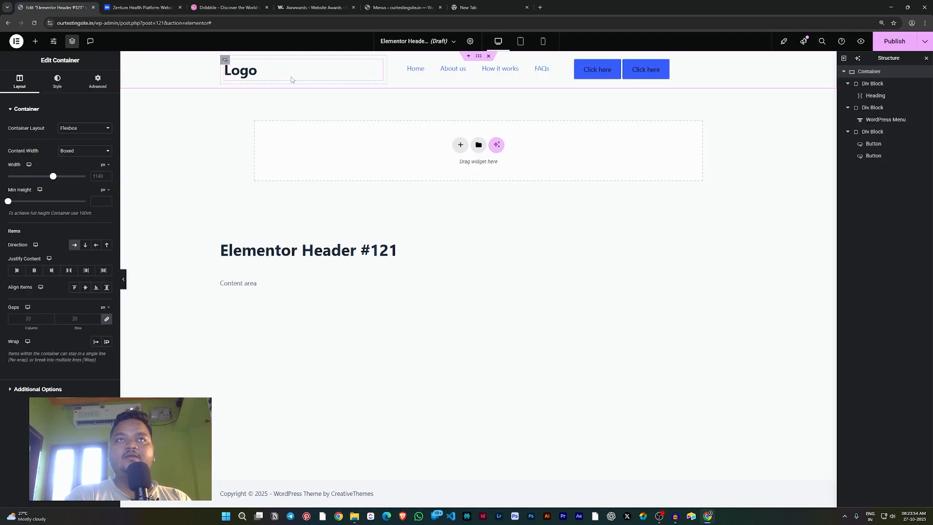
left_click(141, 7)
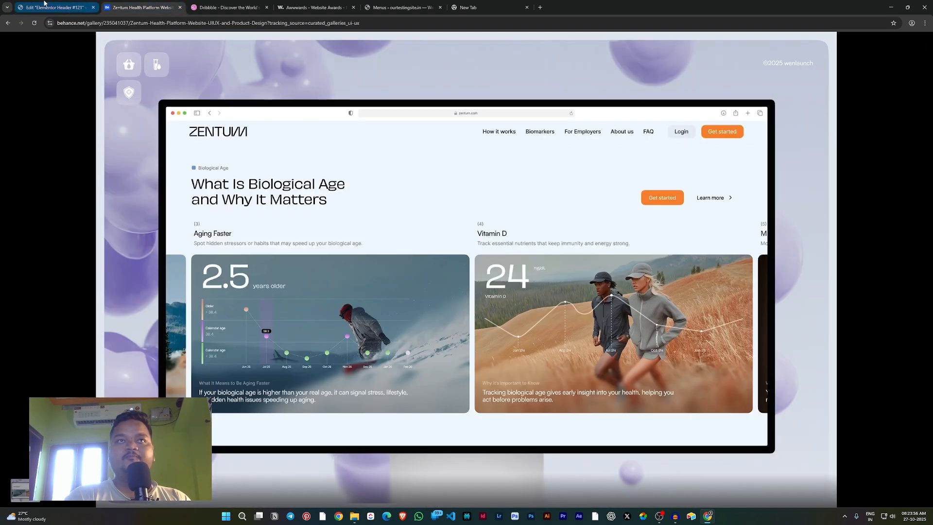
left_click(44, 3)
left_click(233, 68)
double_click(45, 132)
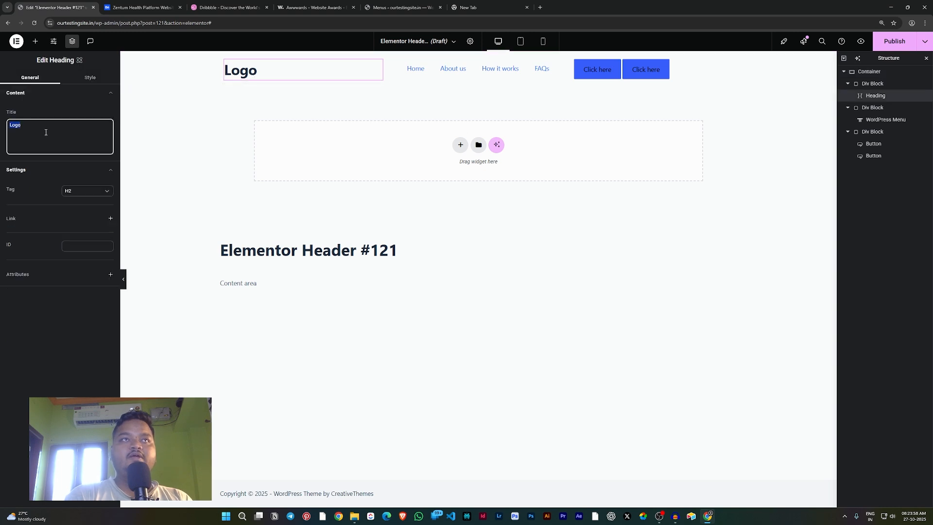
type("zentum")
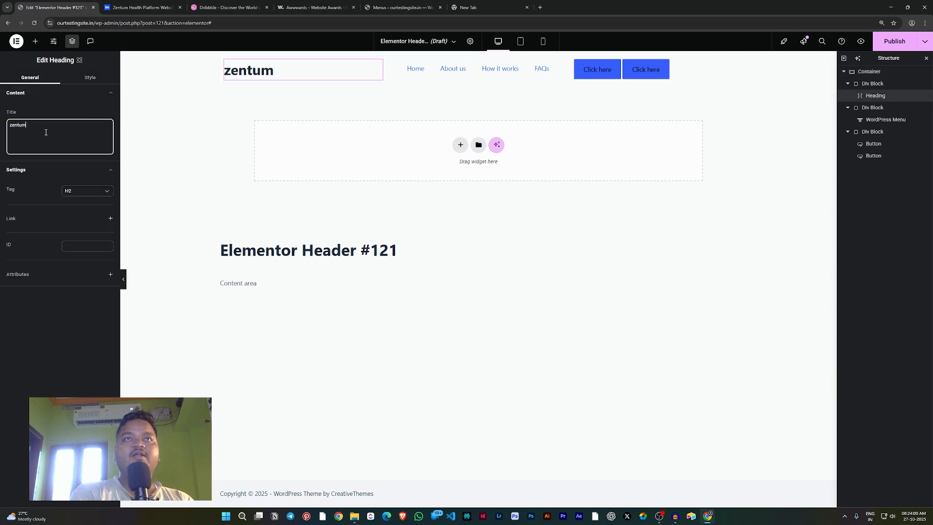
- Set the logo heading's font family to Trebuchet MS and transform its text to uppercase
left_click(94, 83)
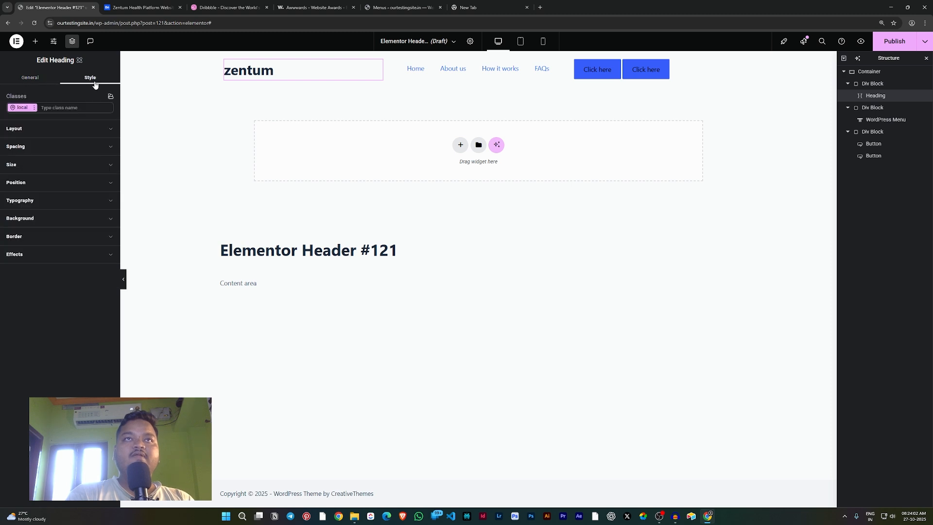
left_click(51, 200)
left_click(84, 220)
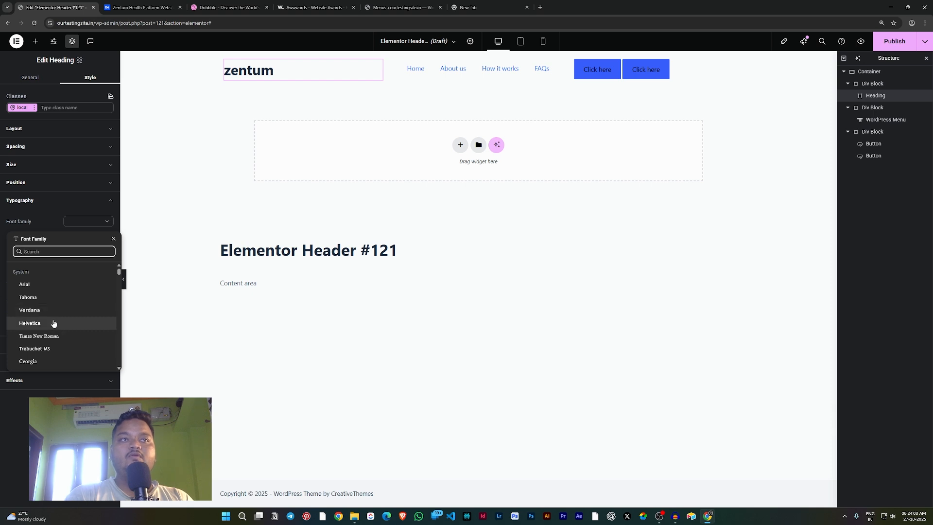
left_click(48, 349)
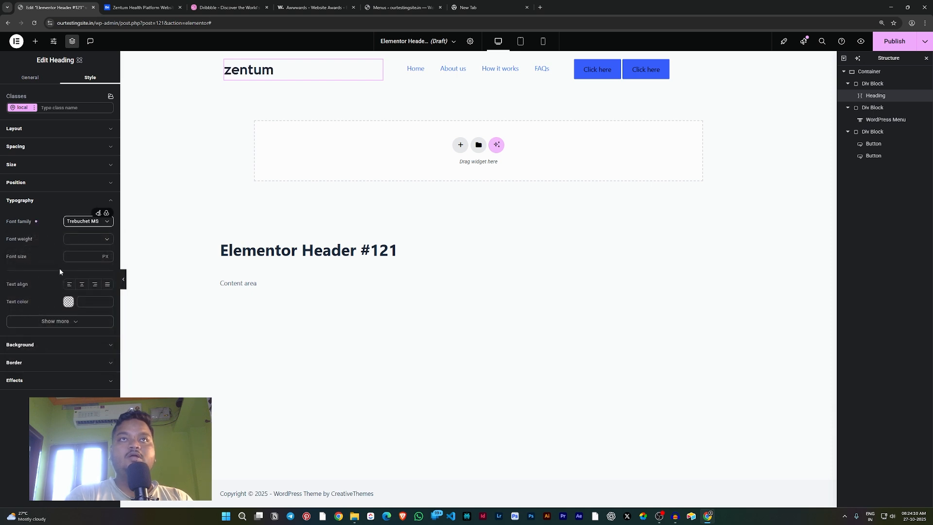
left_click(88, 239)
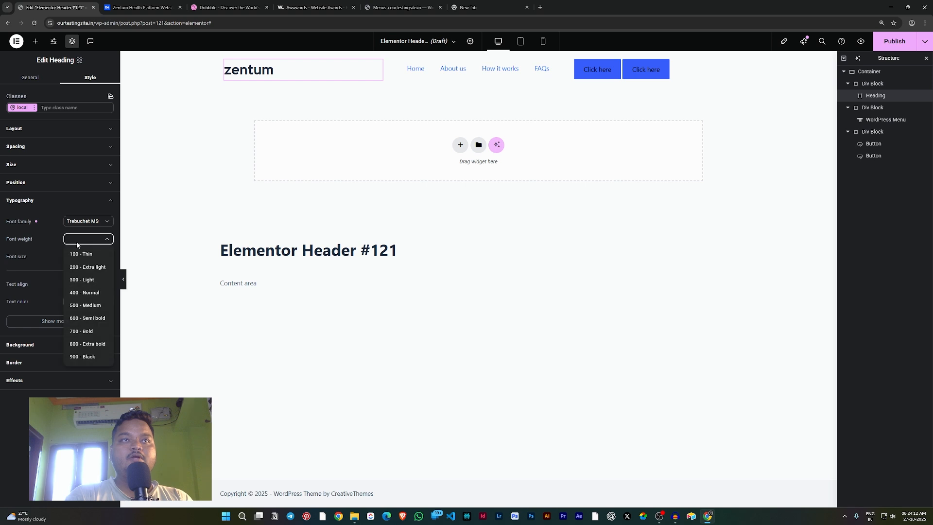
left_click(37, 246)
left_click(60, 321)
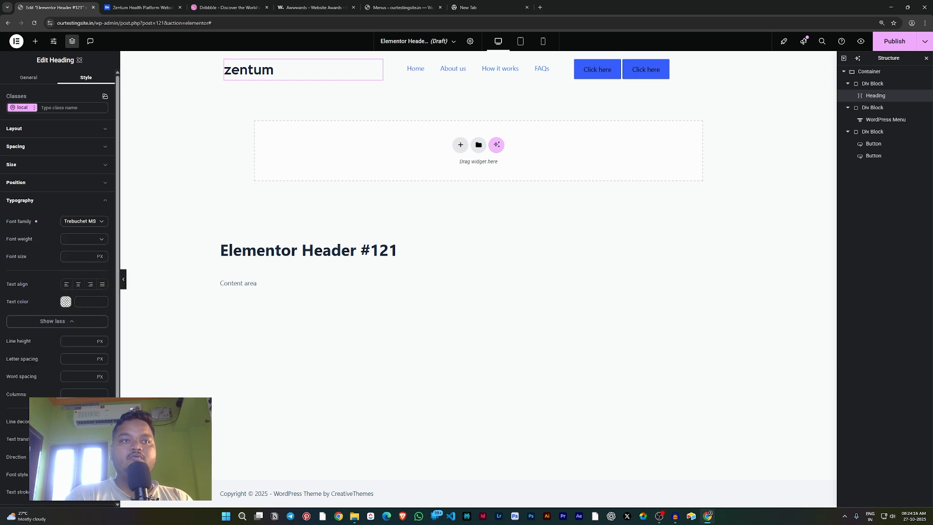
left_click(91, 439)
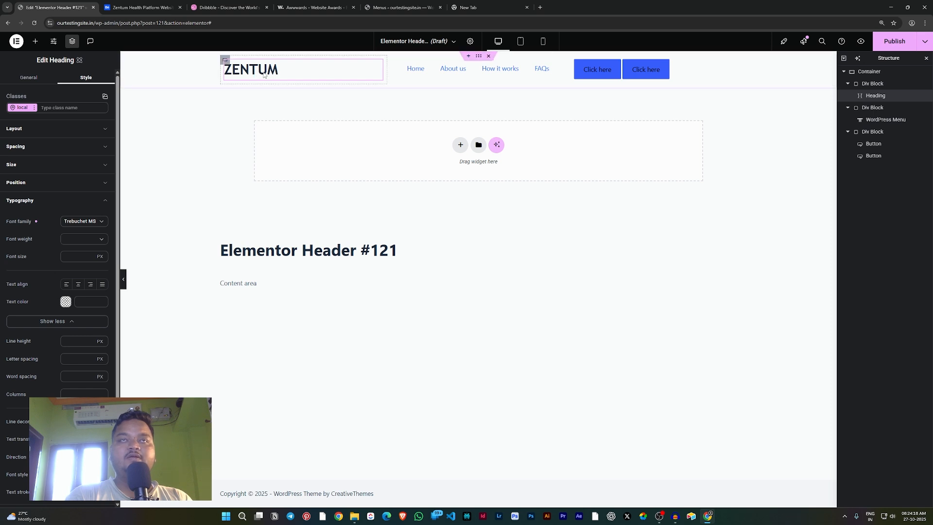
- Compare the logo with the Zentum reference design and set the heading's font size to 24 px
left_click(141, 8)
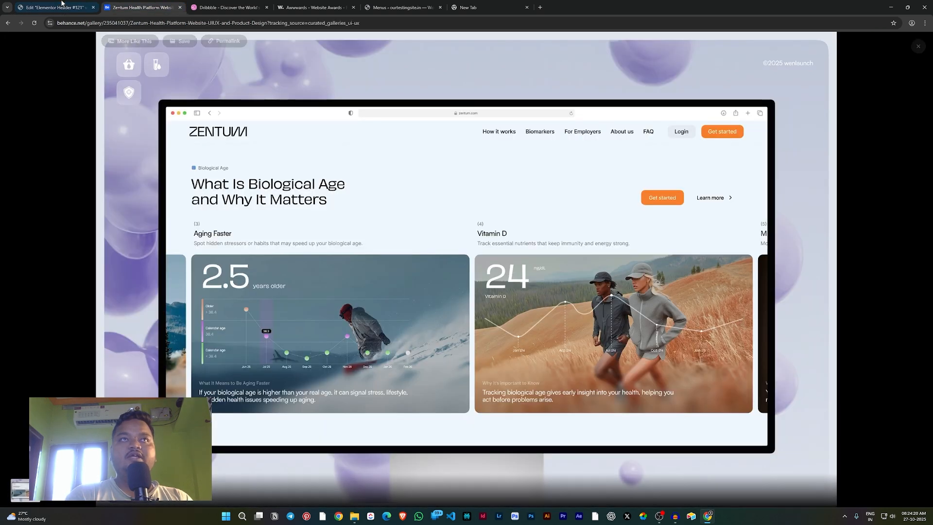
left_click(62, 4)
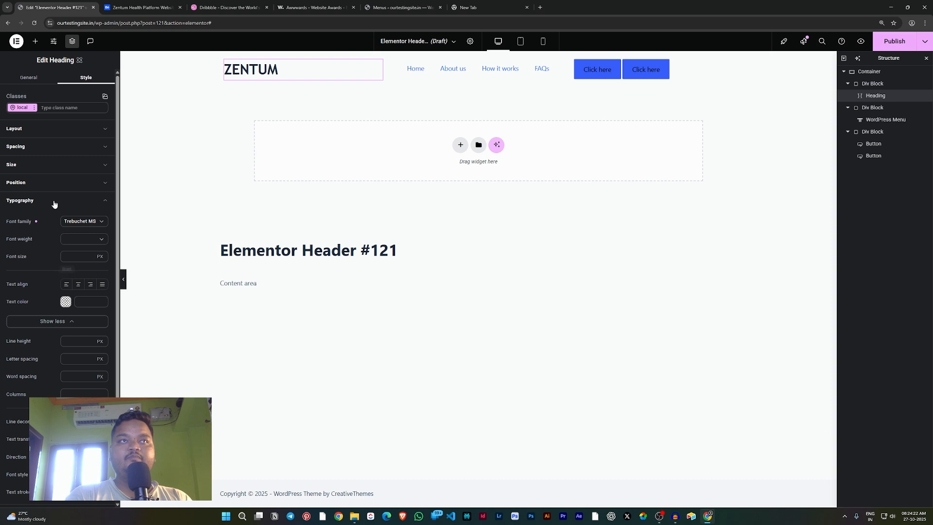
left_click(78, 260)
type("24")
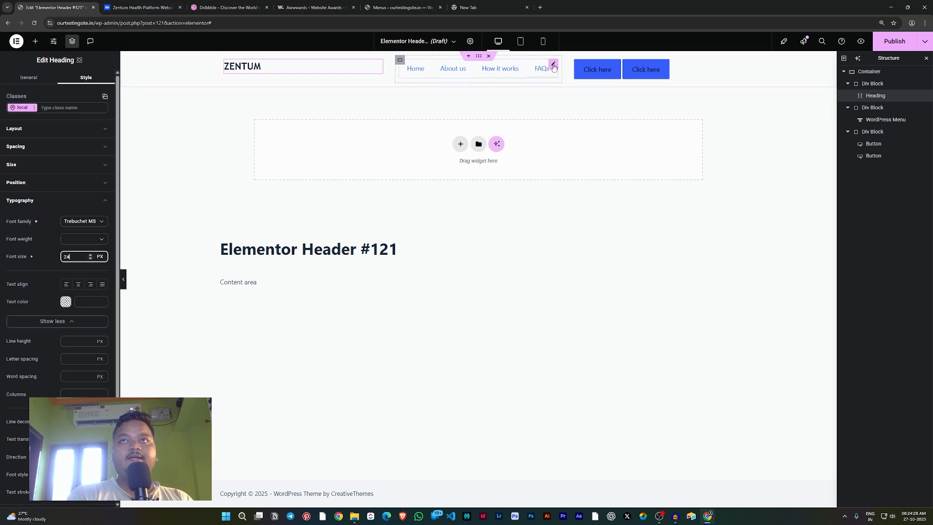
- Check the reference design's navigation and set the WordPress Menu's main menu font weight to 600 (Semi Bold)
left_click(456, 72)
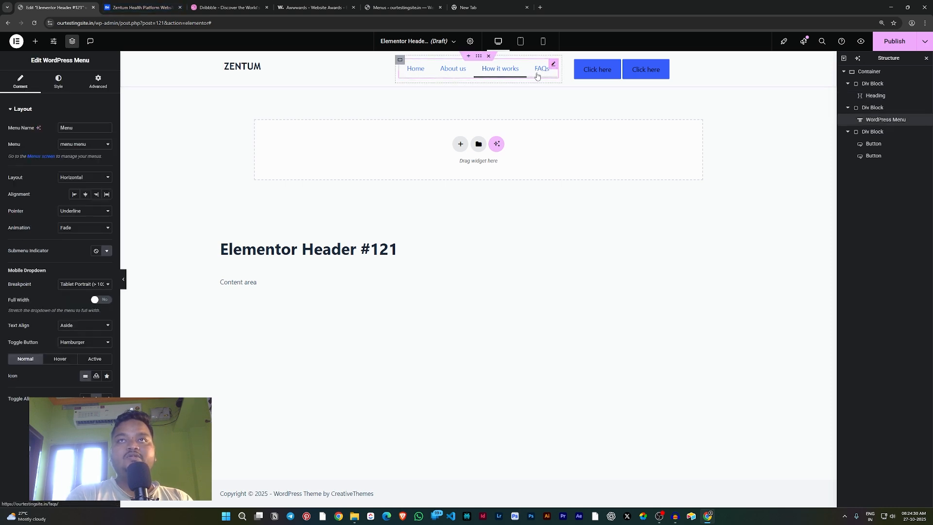
left_click(125, 5)
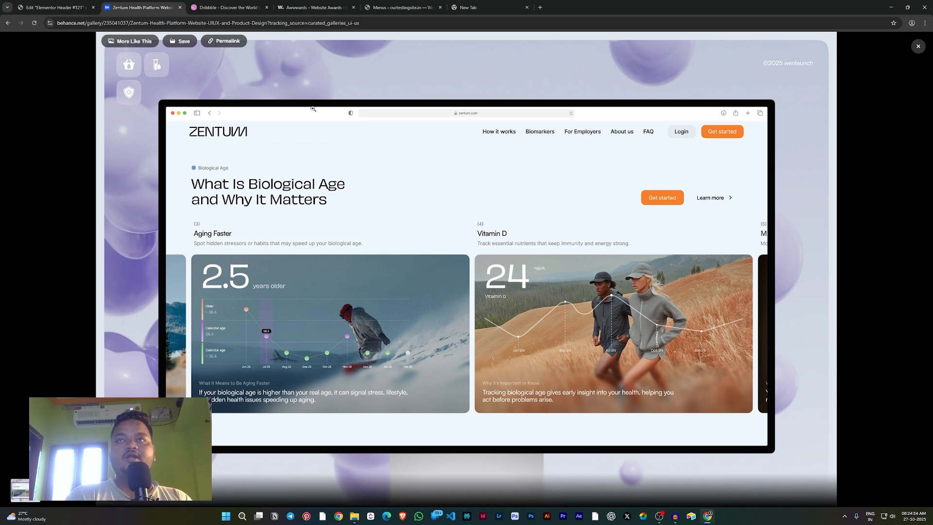
left_click(84, 4)
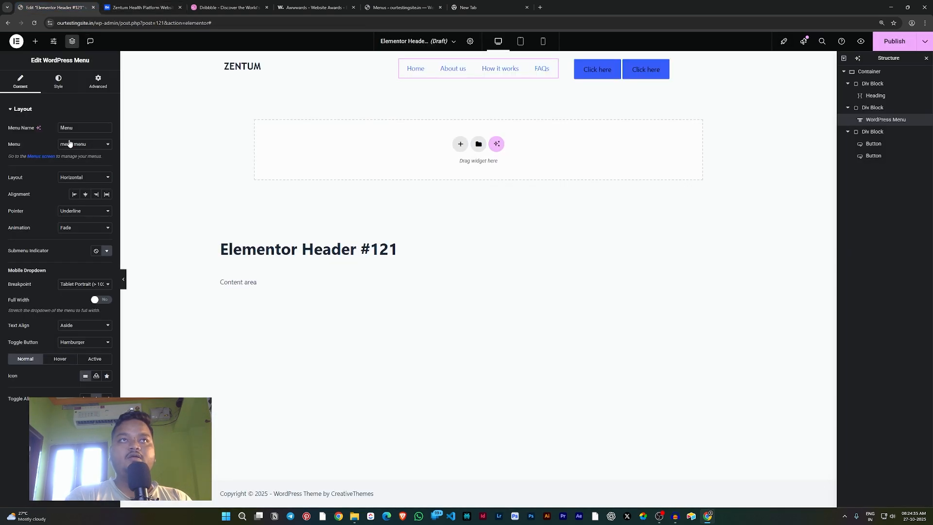
left_click(56, 85)
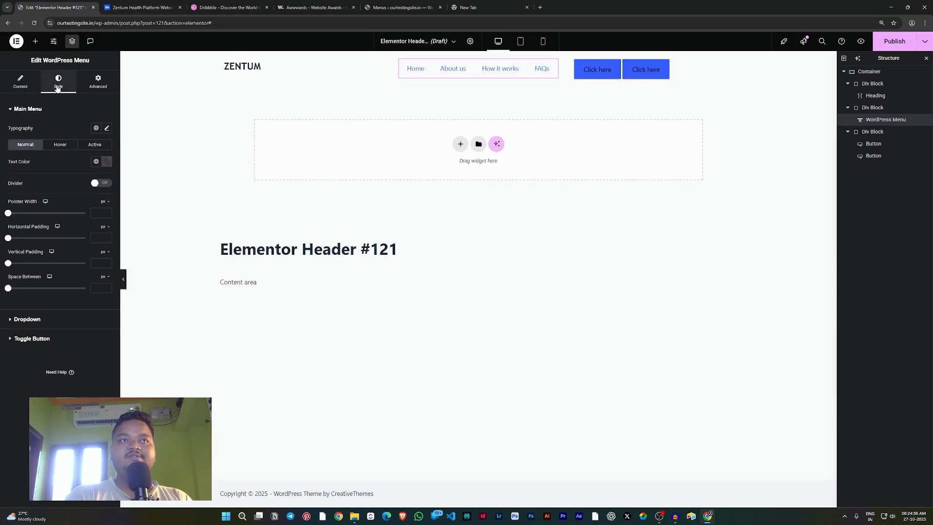
left_click(108, 128)
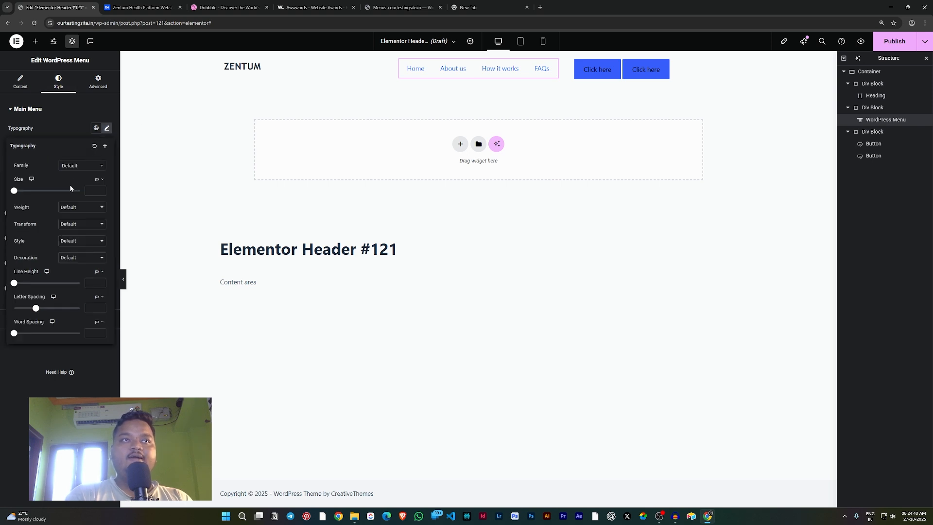
left_click(72, 207)
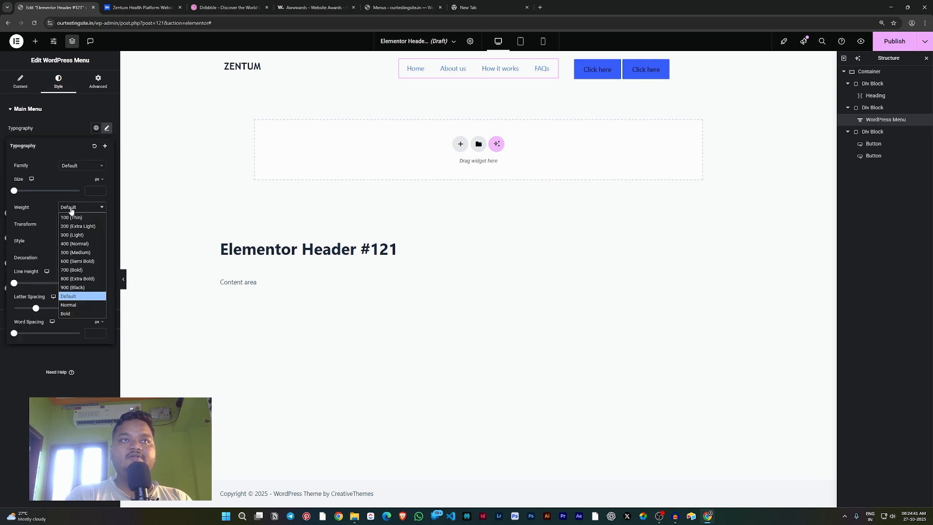
left_click(77, 262)
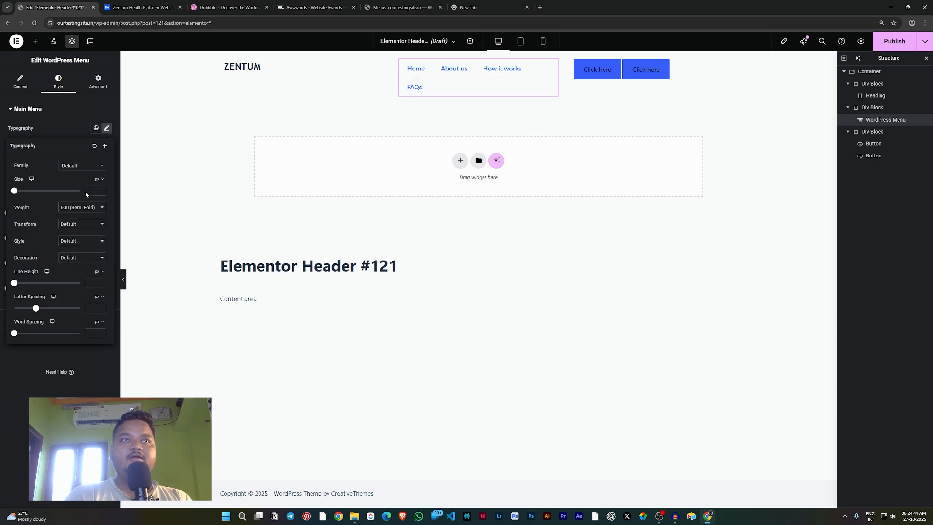
- Set the main menu's normal text color to black
left_click(73, 138)
left_click(95, 162)
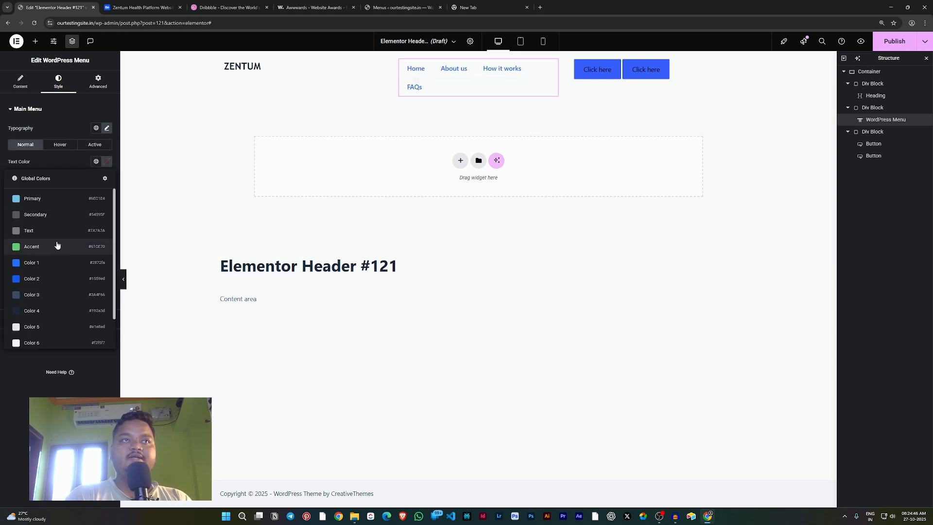
left_click(117, 163)
left_click(109, 163)
left_click_drag(99, 249, 55, 257)
left_click(56, 119)
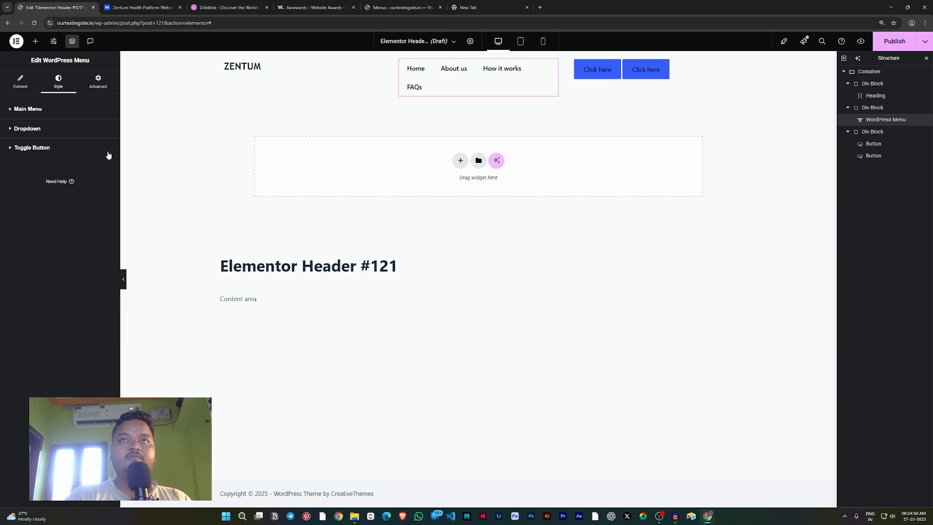
- Set the main menu's horizontal padding to 16 px and its pointer to None
left_click(46, 109)
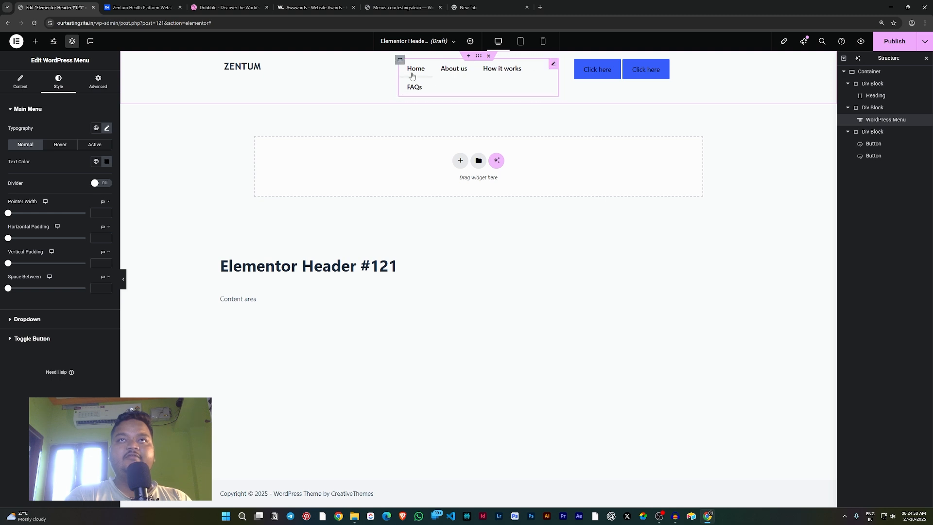
left_click_drag(8, 238, 32, 239)
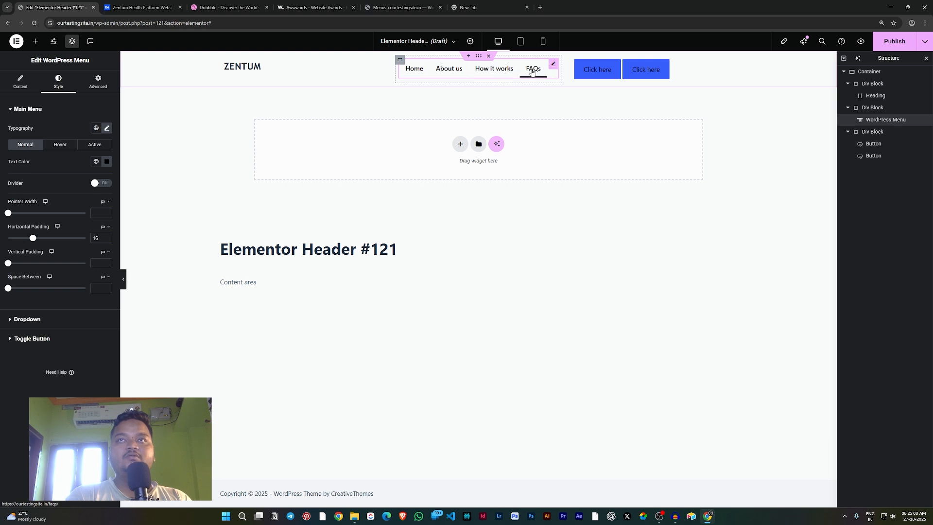
left_click(20, 82)
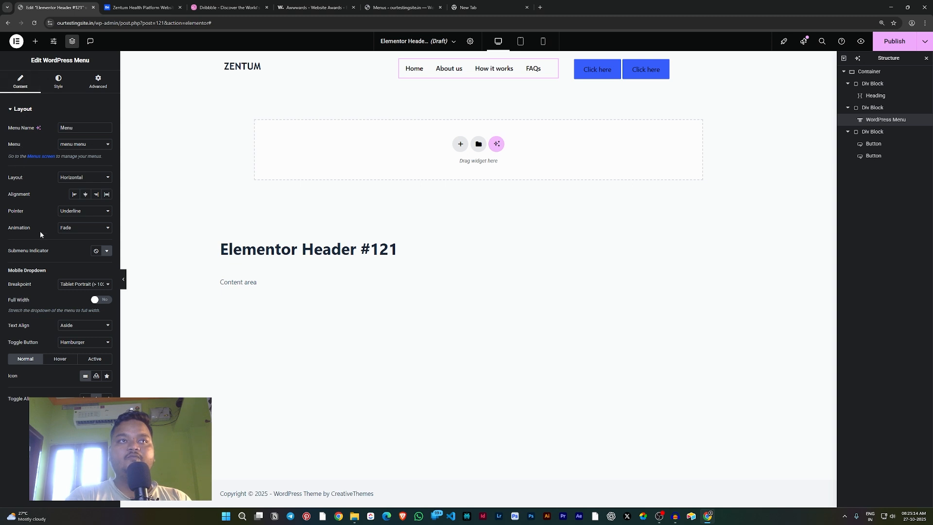
left_click(80, 211)
left_click(73, 222)
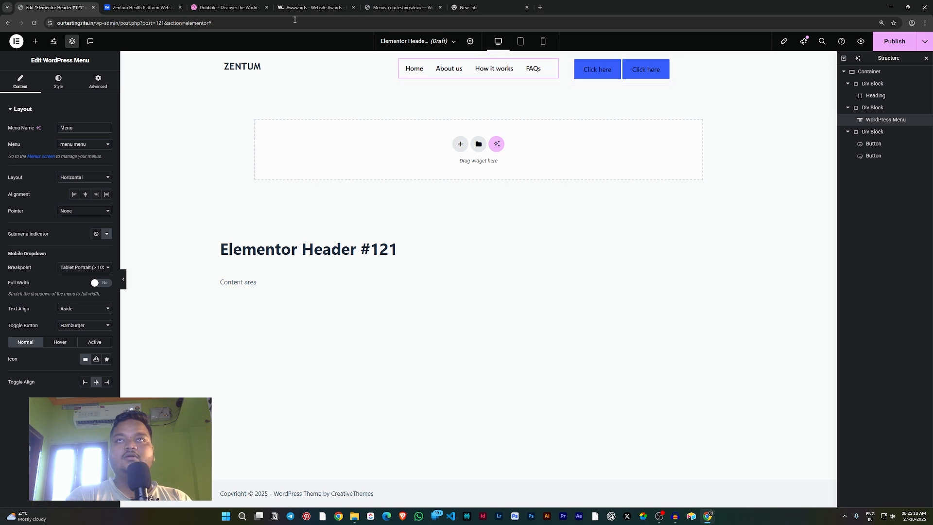
- Check the buttons in the reference design and change the first header button's text to "Login"
left_click(132, 4)
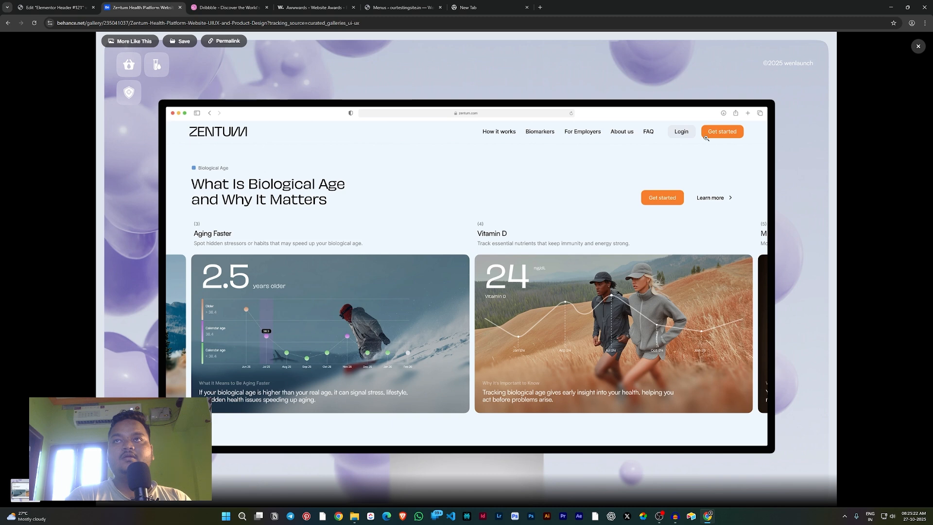
left_click(55, 8)
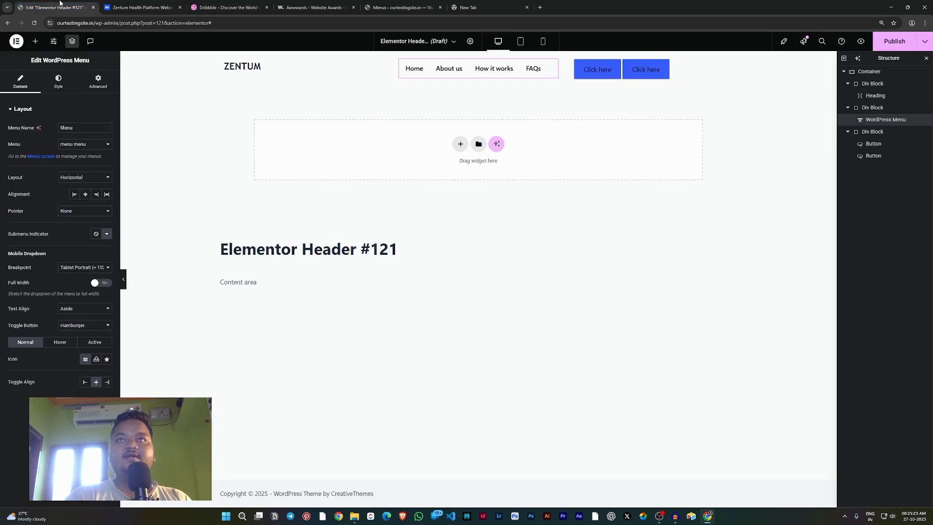
left_click(601, 71)
left_click(29, 125)
key("ctrl+a")
type("Login")
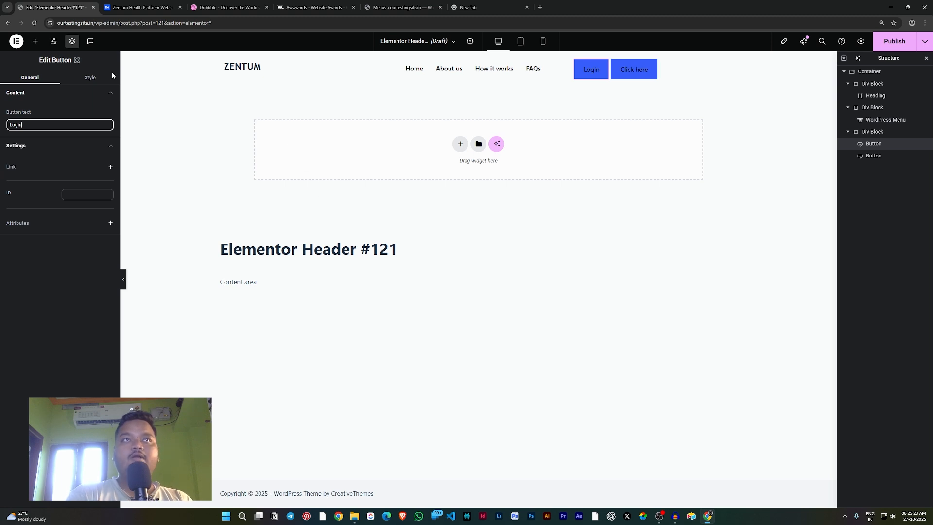
- Set the Login button's background color to light grey #dddddd and compare it with the reference design
left_click(90, 78)
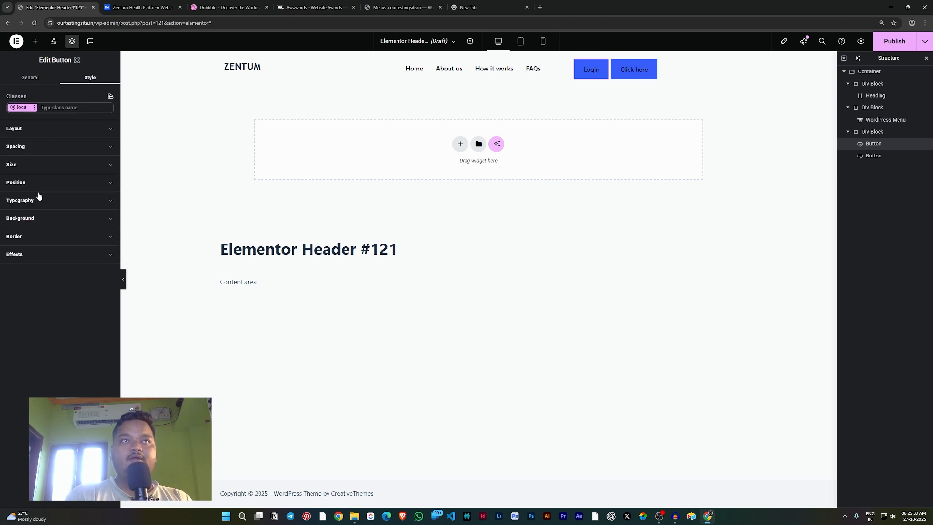
left_click(39, 221)
left_click(68, 257)
left_click_drag(97, 320, 63, 267)
left_click(141, 7)
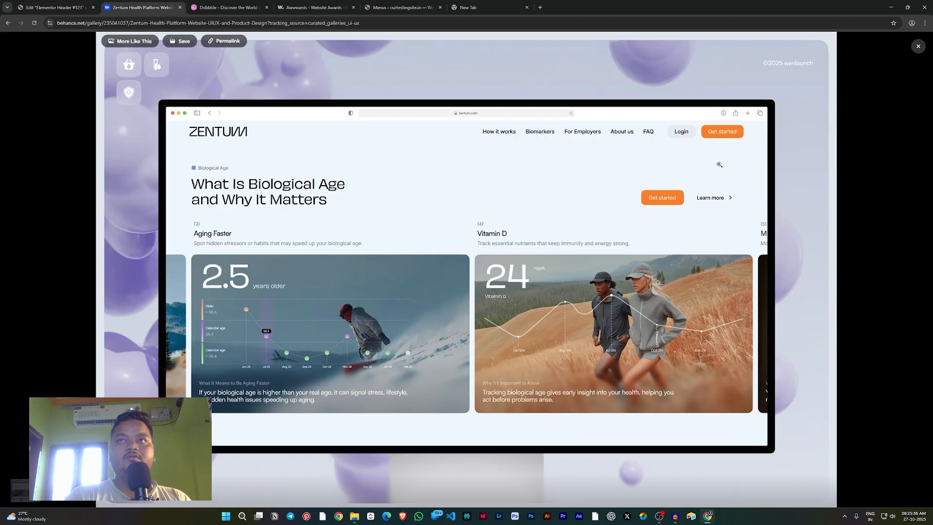
left_click(54, 7)
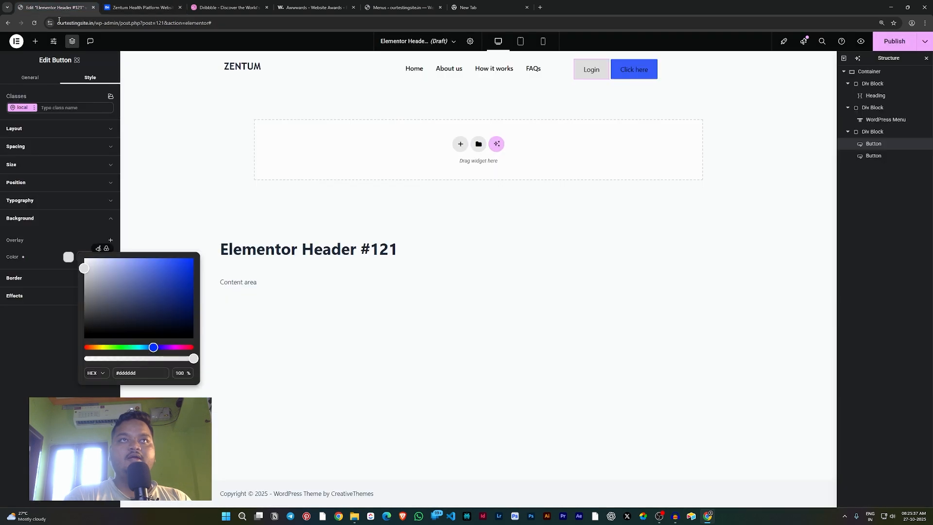
left_click(47, 330)
- Give the Login button a border radius of 18 px and a font weight of 600 - Semi bold
left_click(38, 280)
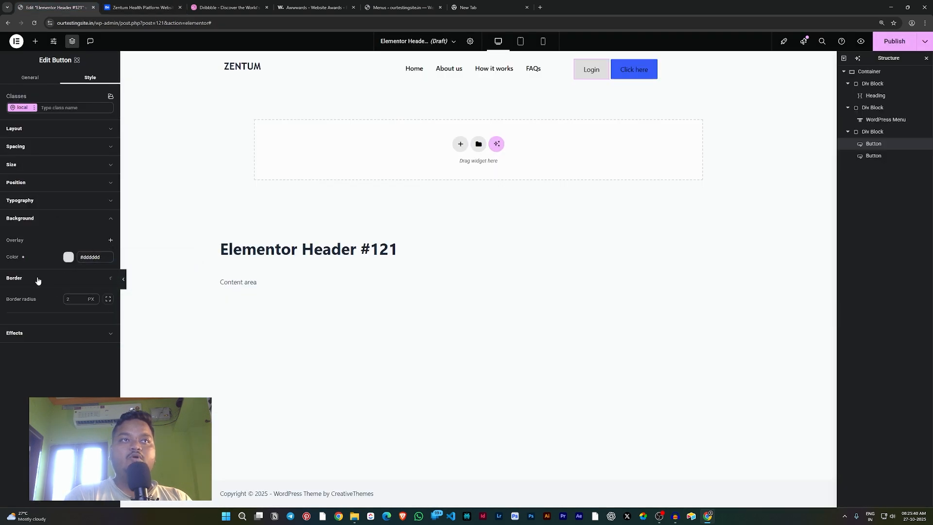
left_click(73, 298)
type("18")
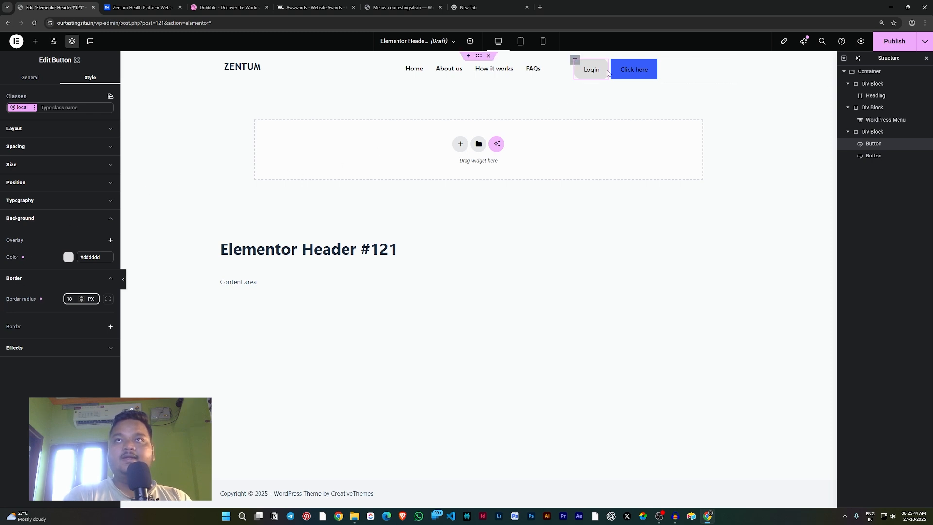
left_click(42, 202)
left_click(89, 239)
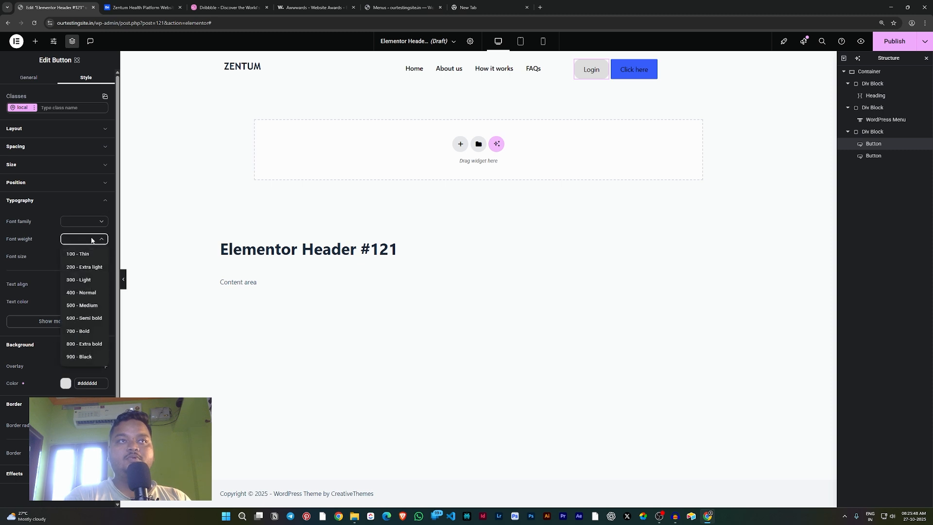
left_click(90, 319)
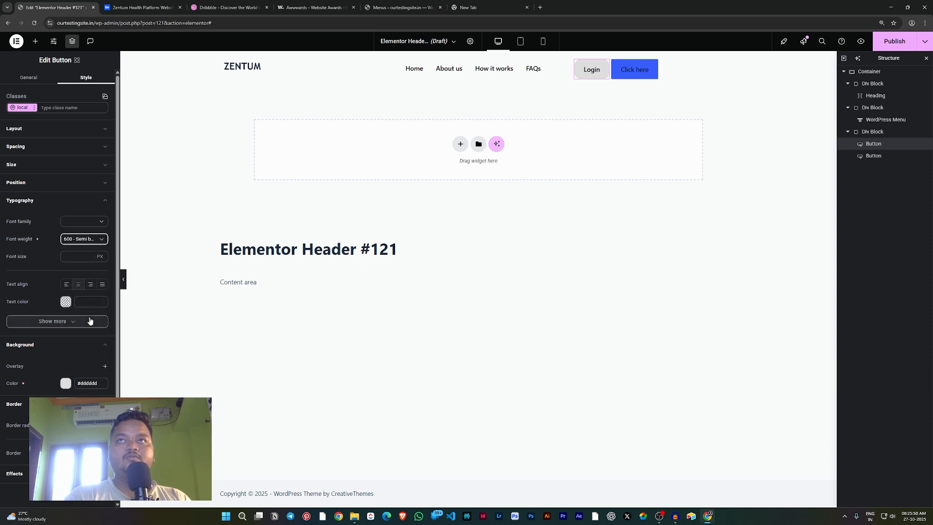
- Change the second header button's text to "Get Started" and check it against the reference design
left_click(641, 69)
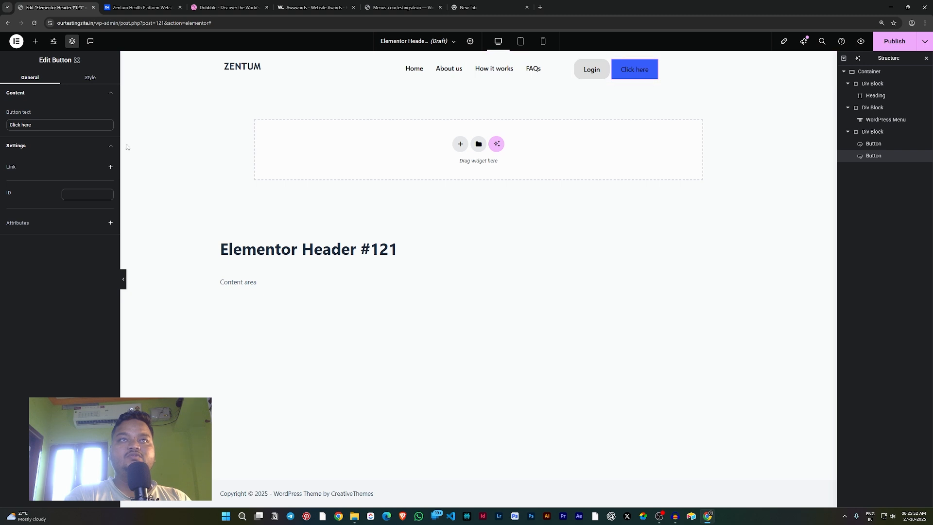
left_click_drag(37, 126, 0, 137)
type("Get Started")
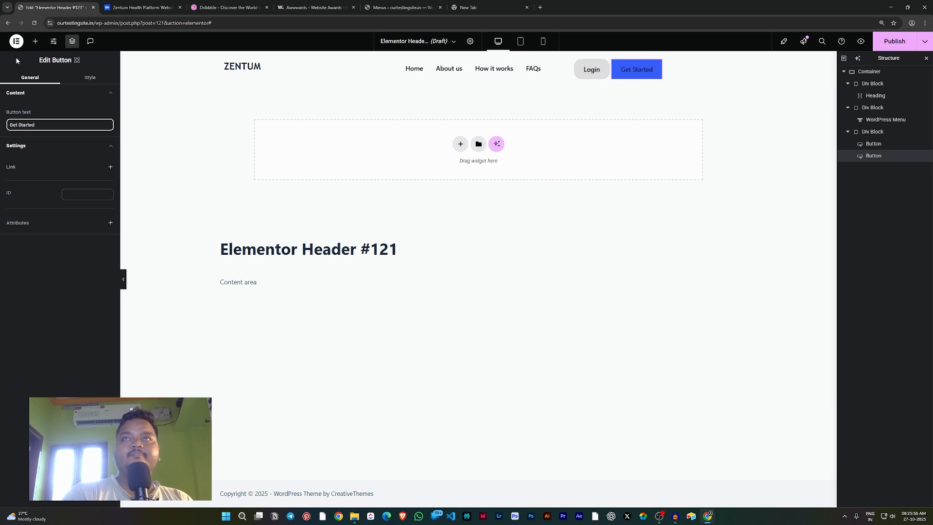
left_click(176, 4)
left_click(26, 7)
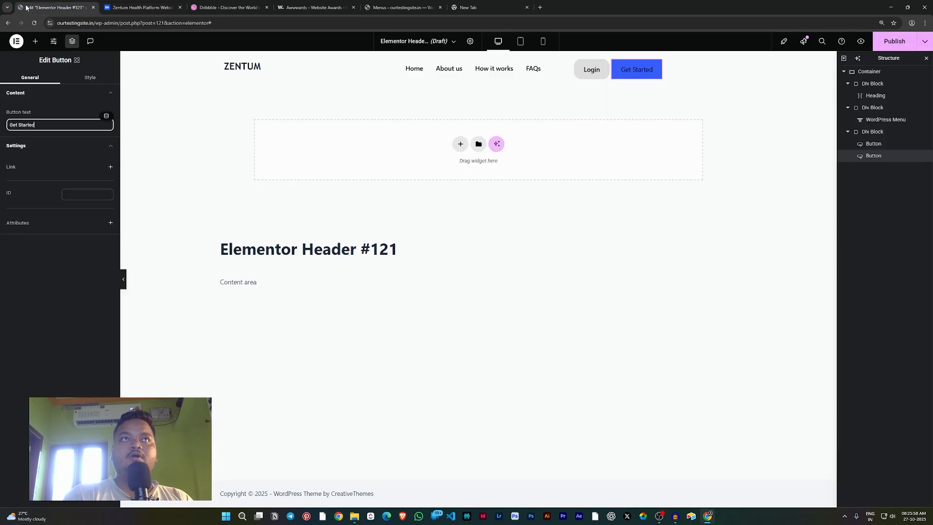
- Copy the Login button's style and apply it to the Get Started button
right_click(604, 67)
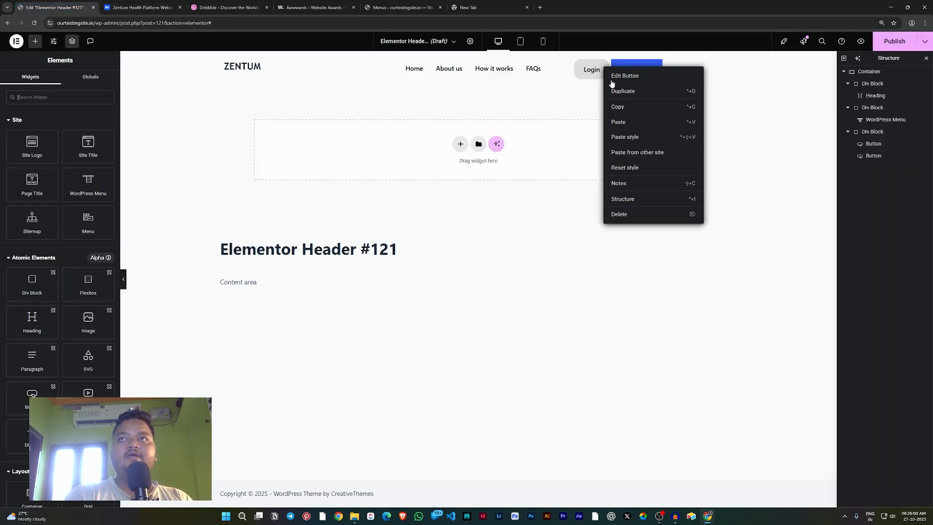
left_click(617, 106)
right_click(632, 70)
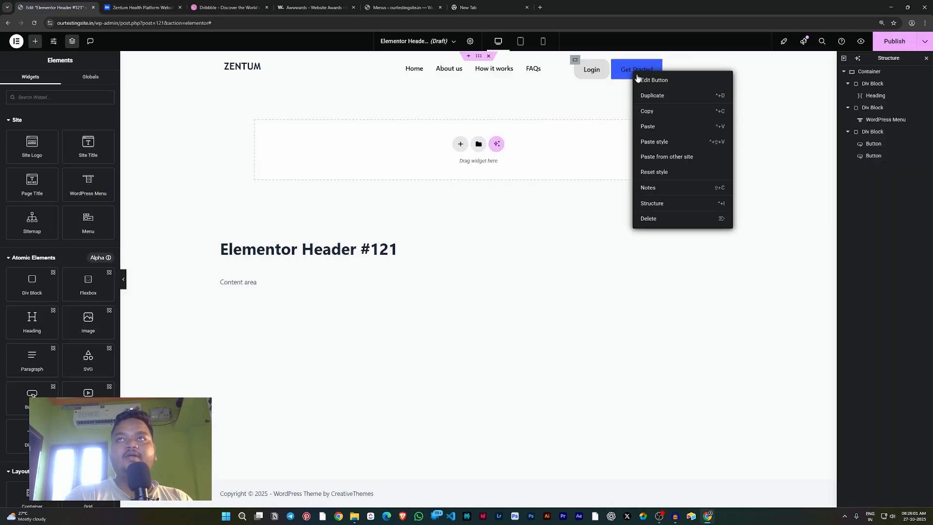
left_click(664, 142)
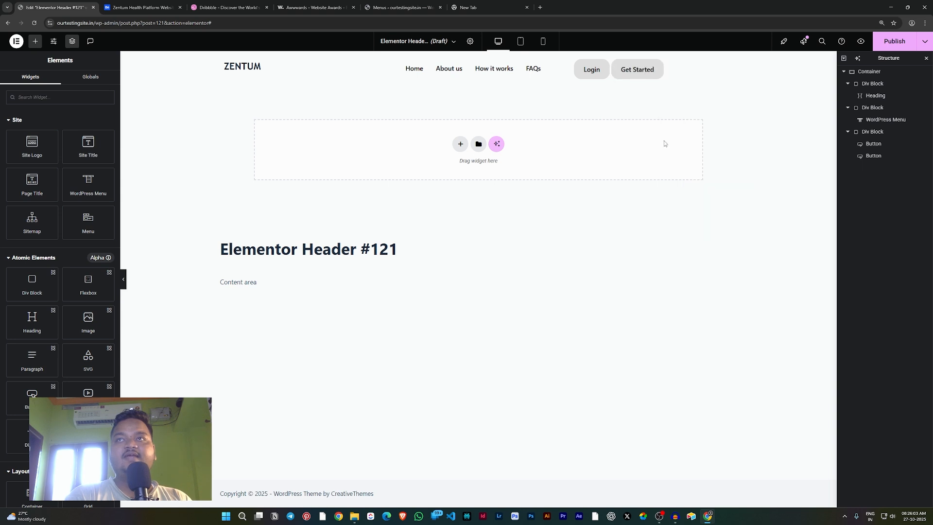
- Set the Get Started button's background color to orange #ff8700 and preview the header without the editing panels
left_click(645, 77)
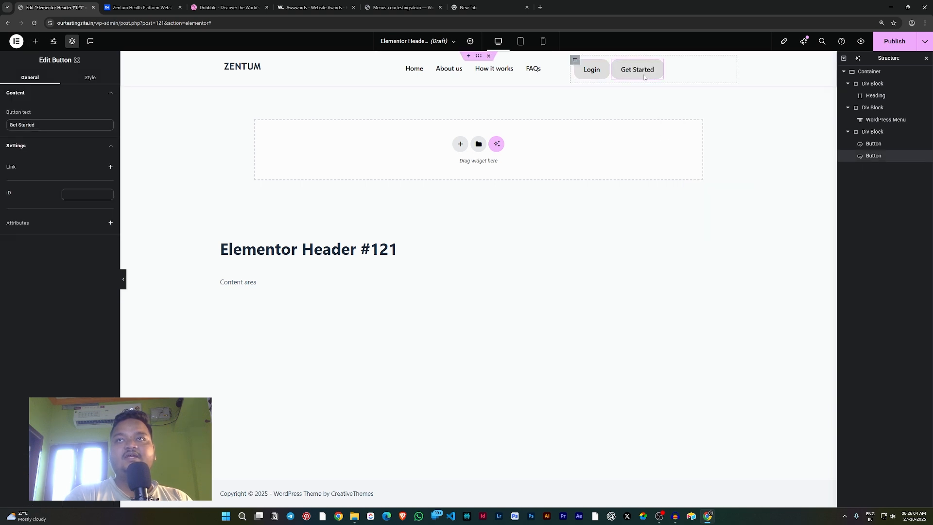
left_click(90, 79)
left_click(48, 224)
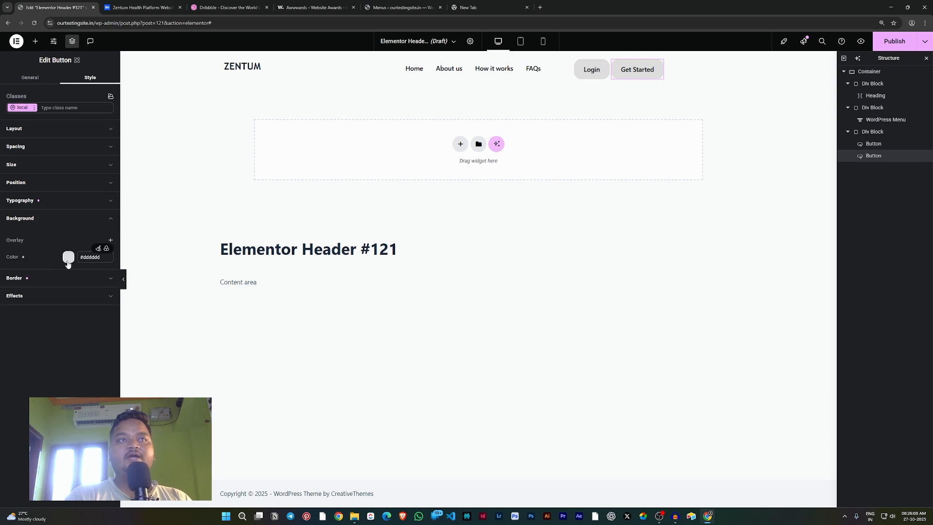
left_click(69, 257)
left_click(94, 347)
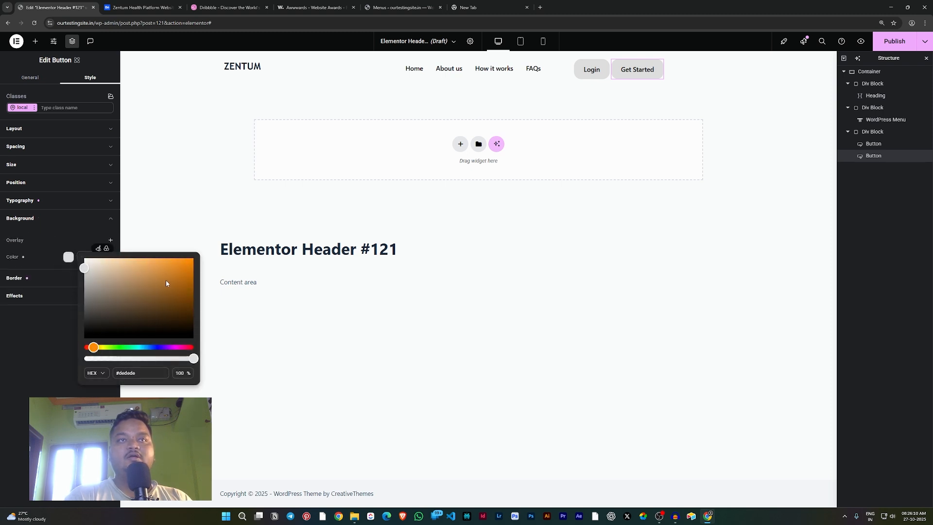
left_click_drag(166, 284, 200, 247)
left_click(2, 355)
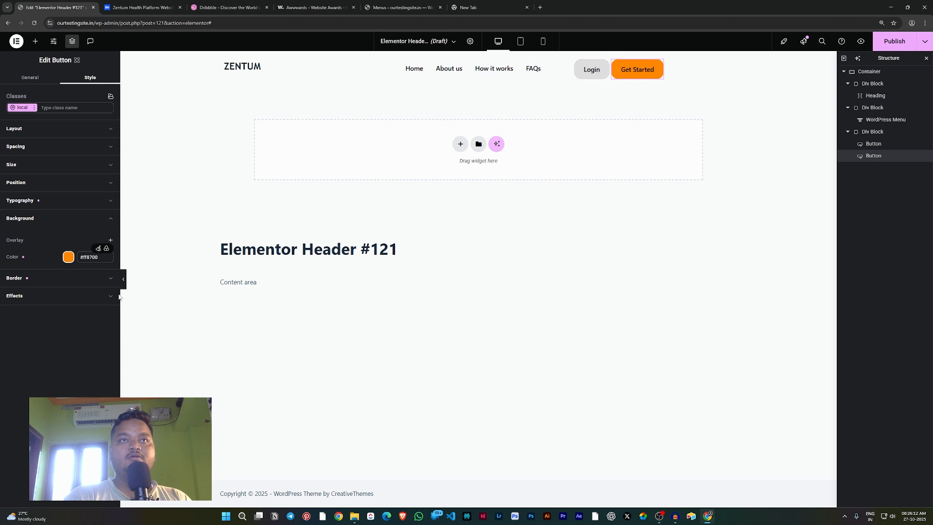
left_click(123, 280)
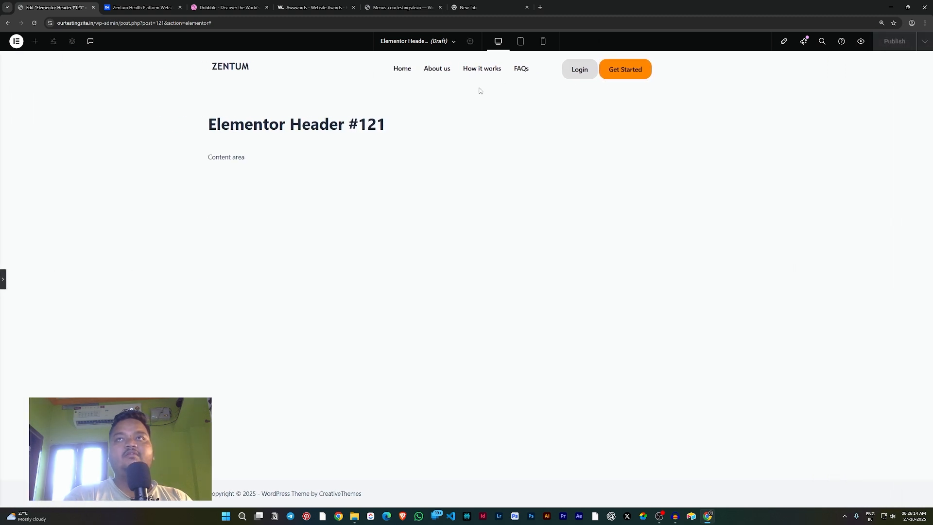
left_click(3, 279)
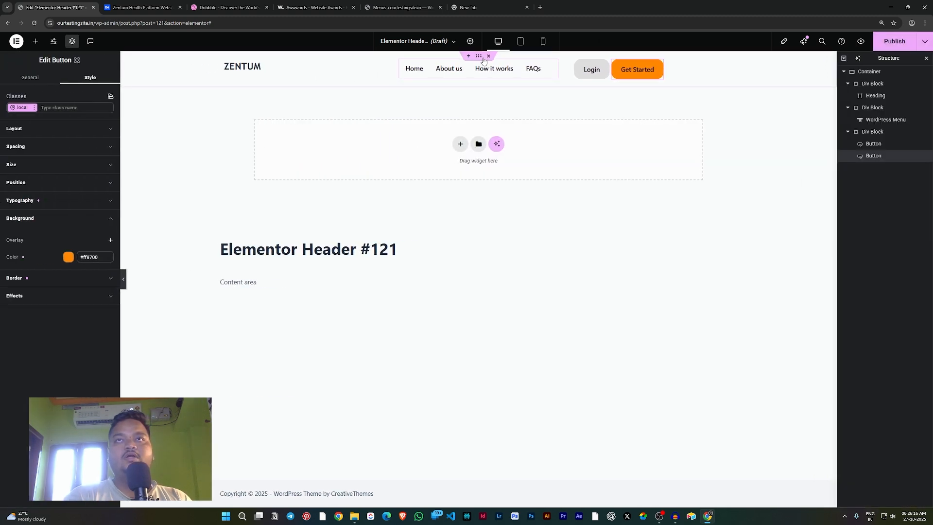
- Publish the header template with a display condition that includes the entire site
left_click(910, 45)
left_click(463, 287)
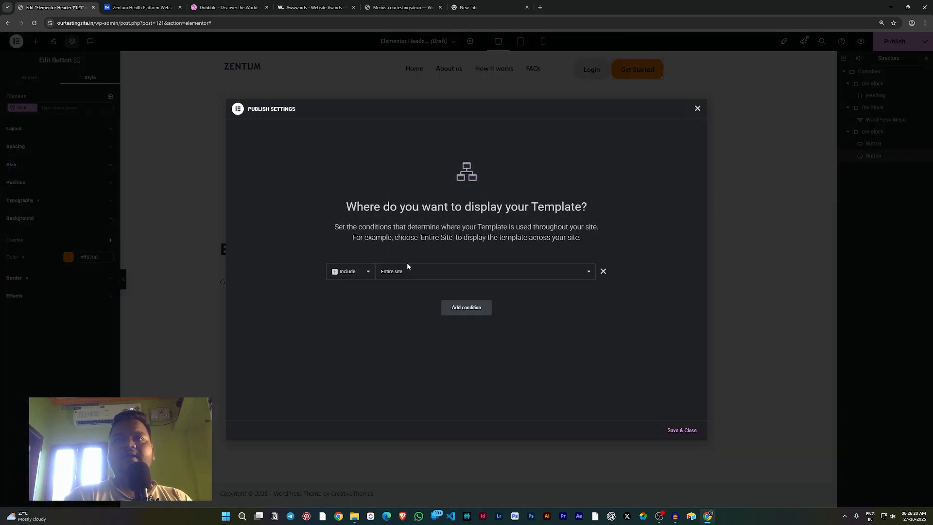
left_click(391, 275)
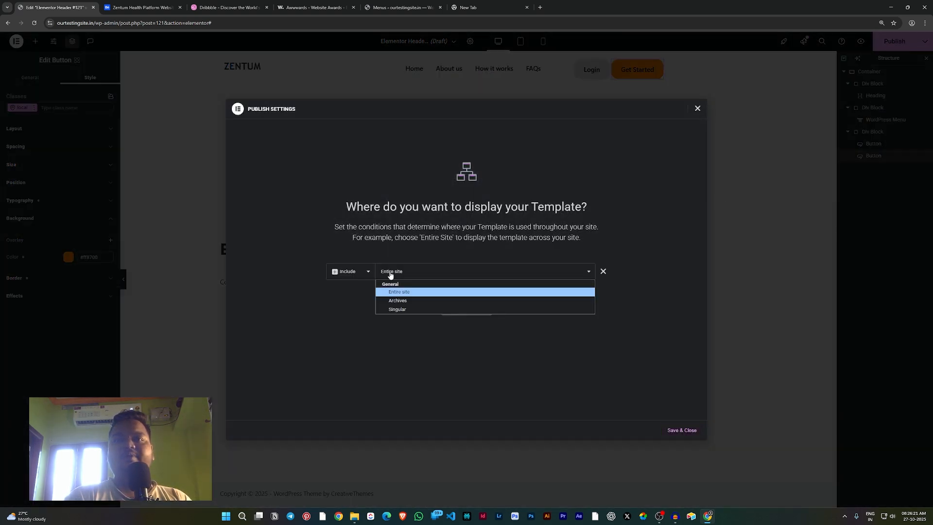
left_click(389, 309)
left_click(579, 274)
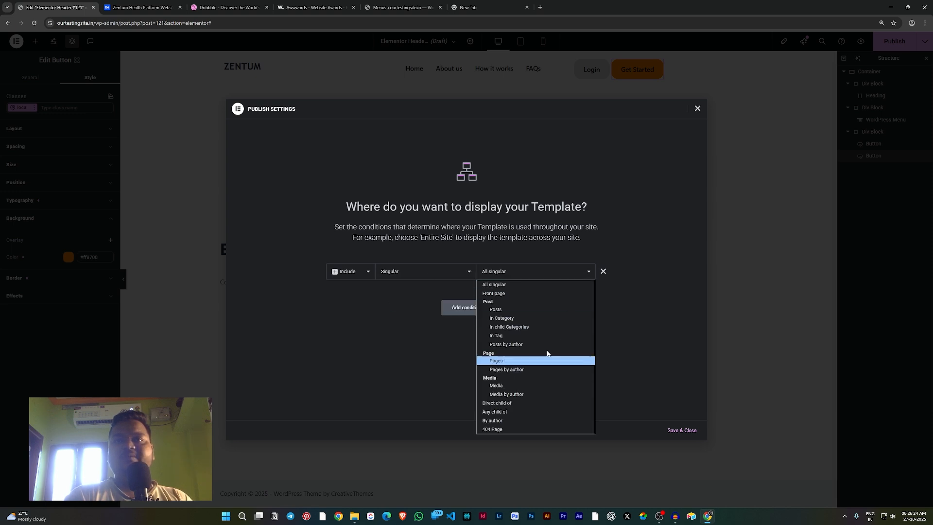
left_click(442, 272)
left_click(411, 293)
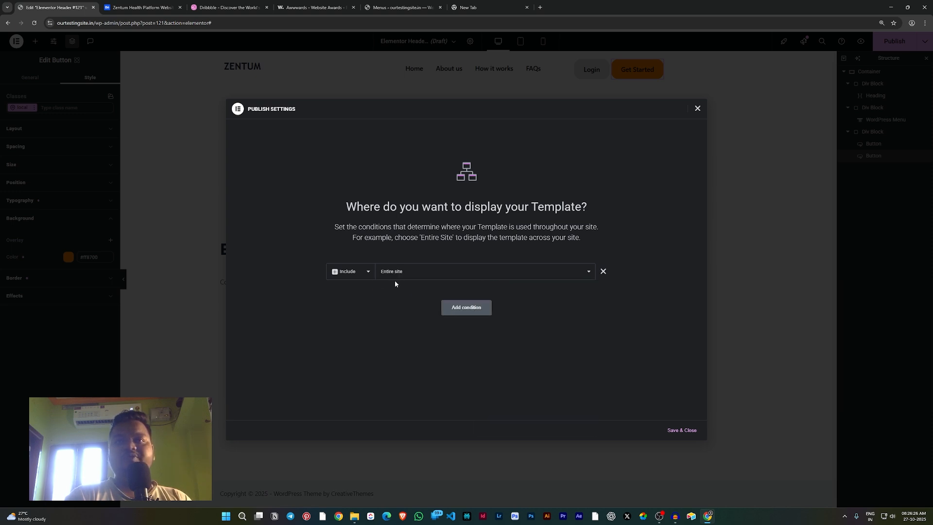
left_click(673, 429)
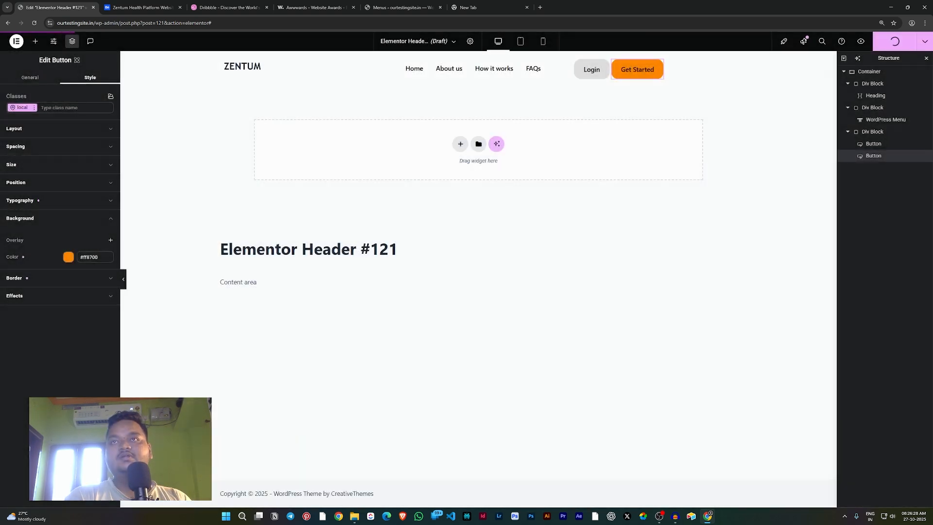
- Open ourtestingsite.in in the empty browser tab to check the published header
left_click(488, 8)
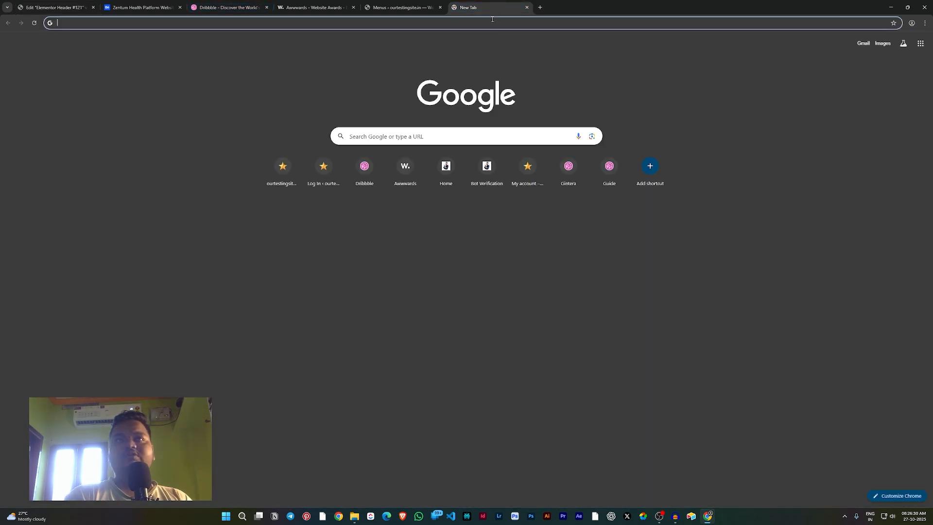
type("our")
key("Return")
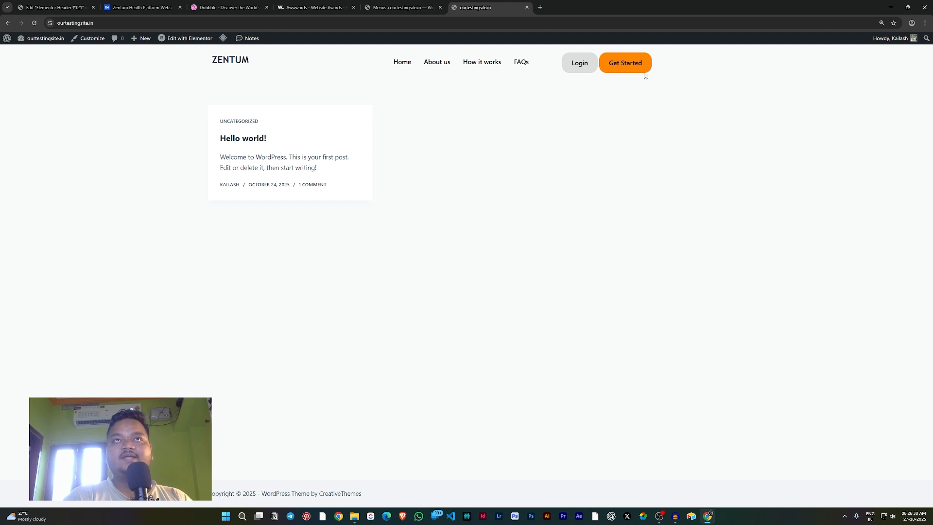
- Copy the site address, check the header in an incognito window and close that window
left_click(103, 23)
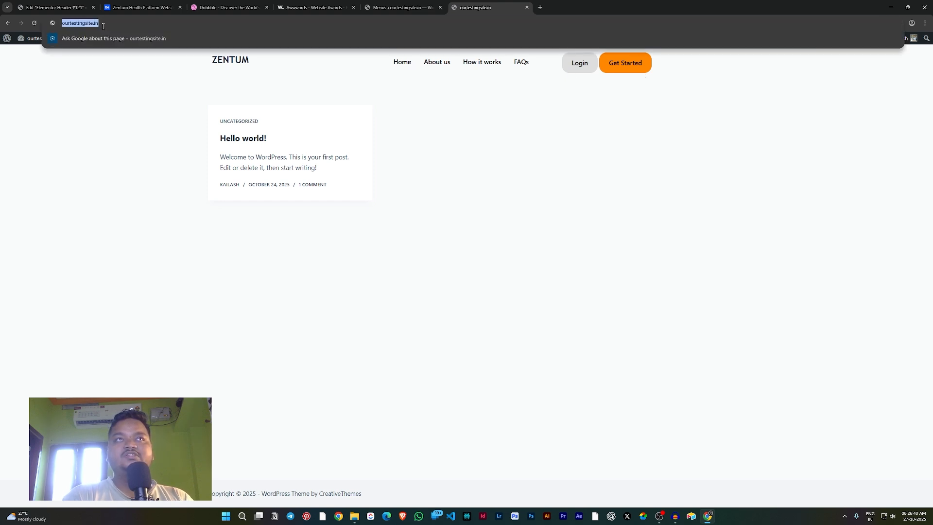
left_click(101, 88)
mouse_move(223, 39)
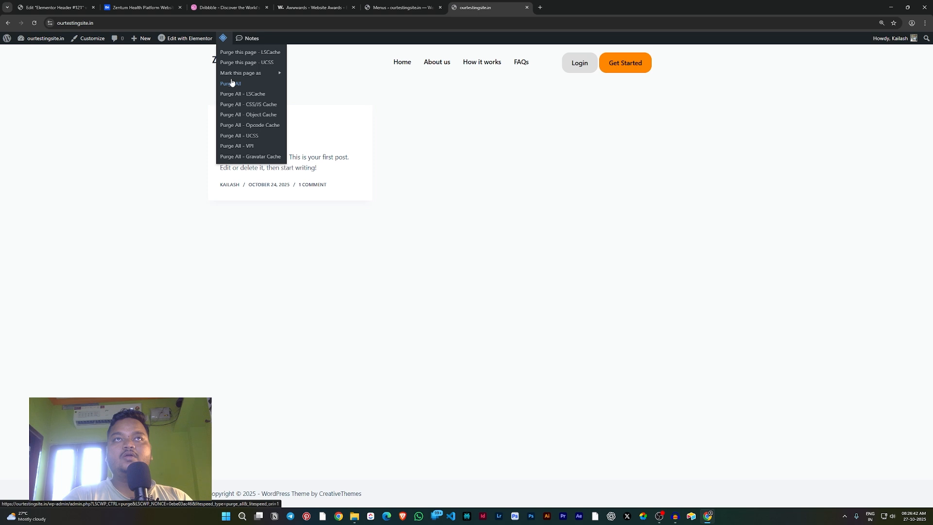
left_click(96, 23)
key("ctrl+c")
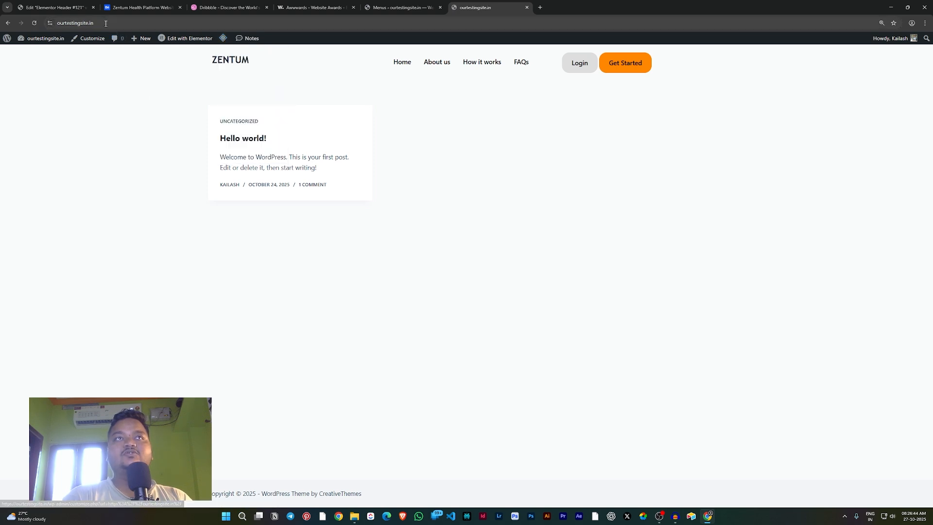
left_click(923, 23)
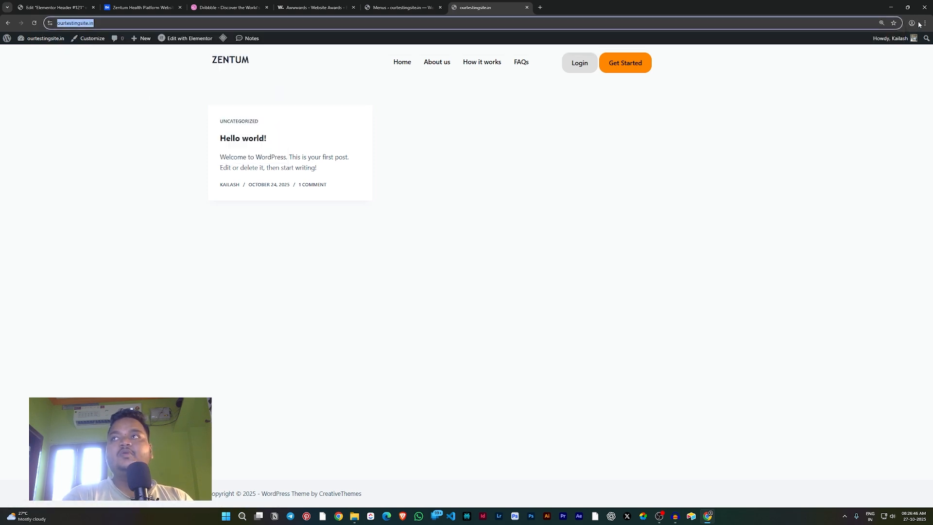
left_click(869, 79)
key("ctrl+v")
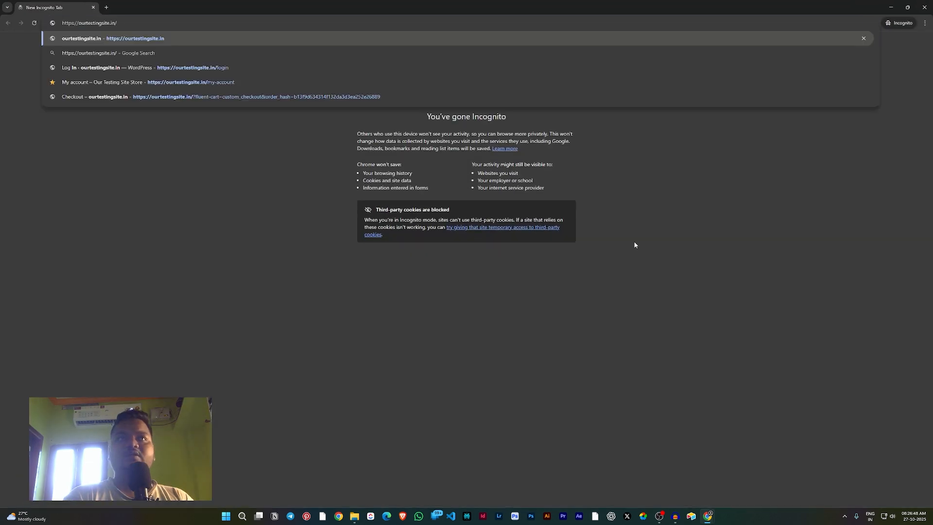
key("Return")
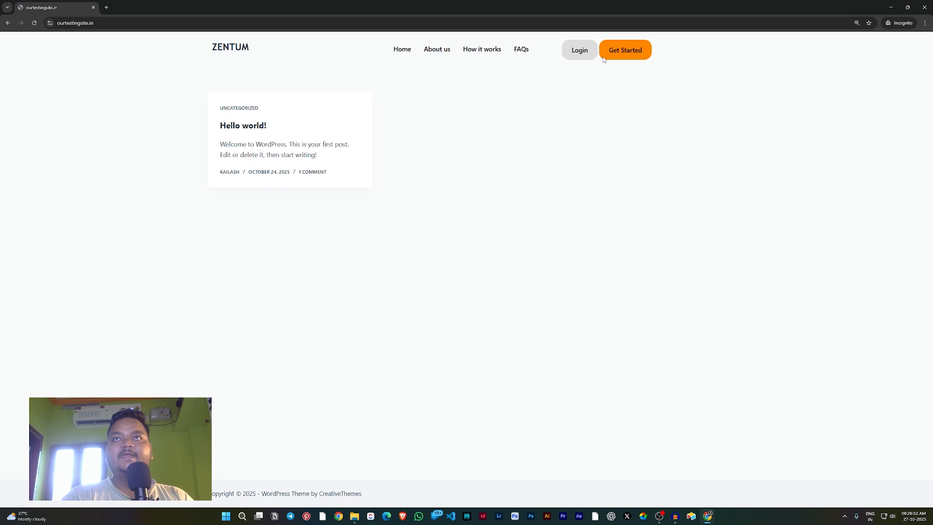
left_click(924, 7)
- Return to the header template in the editor and add an empty link setting to the Login button
left_click(193, 6)
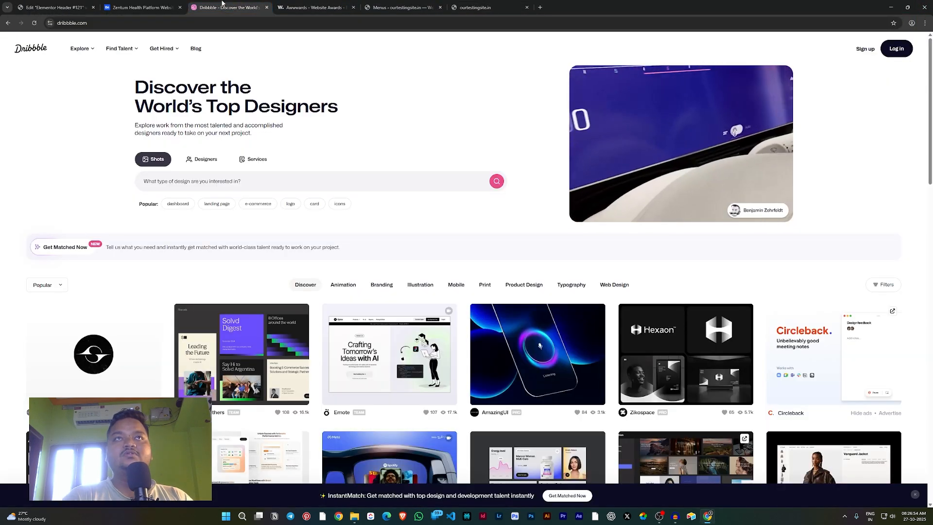
left_click(54, 7)
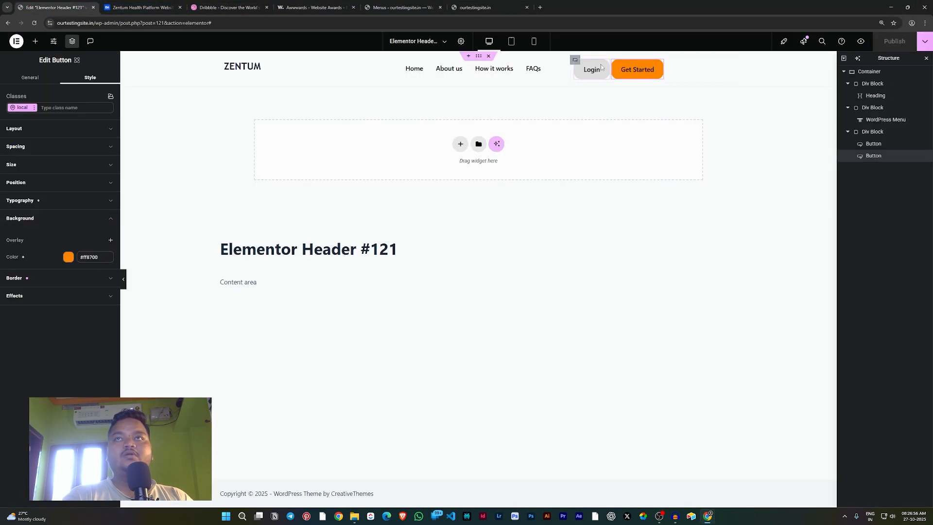
left_click(22, 78)
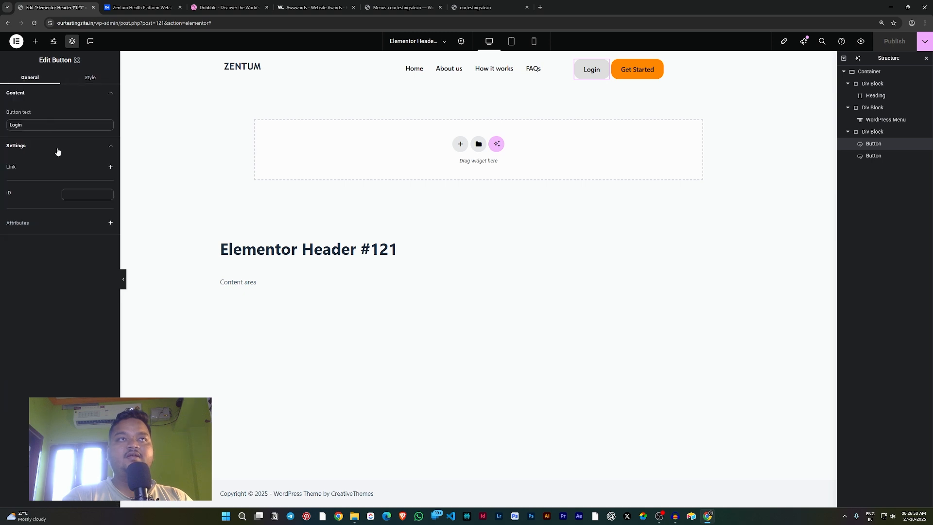
left_click(110, 166)
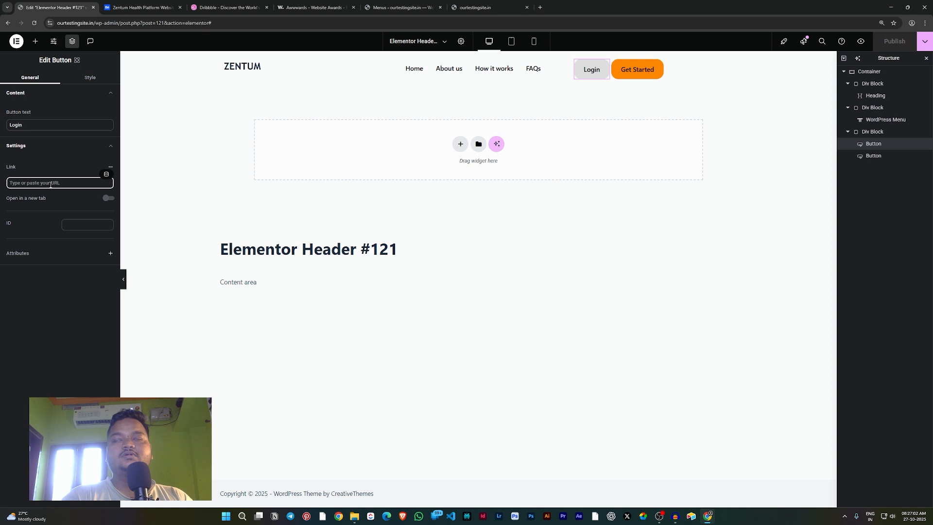
- Examine the Login and Get started buttons up close in the Zentum reference design and return to the header editor
left_click(403, 7)
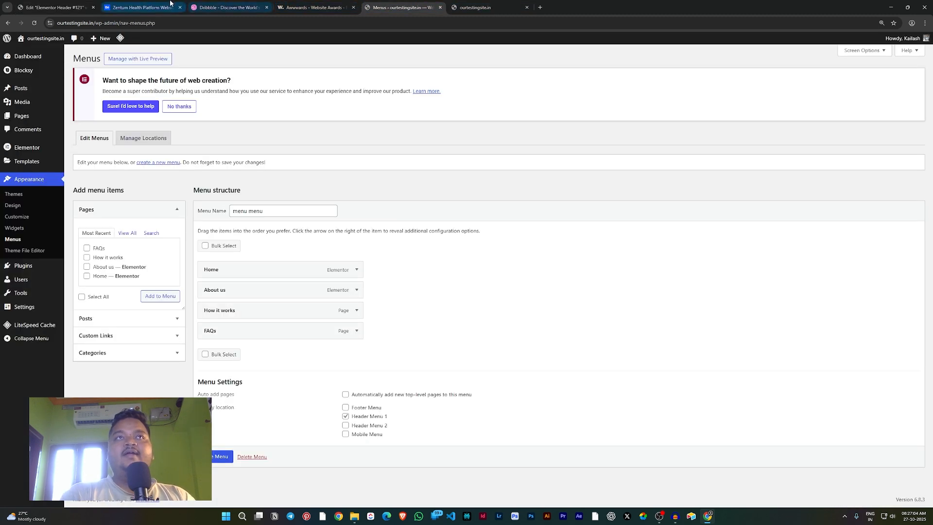
left_click(141, 7)
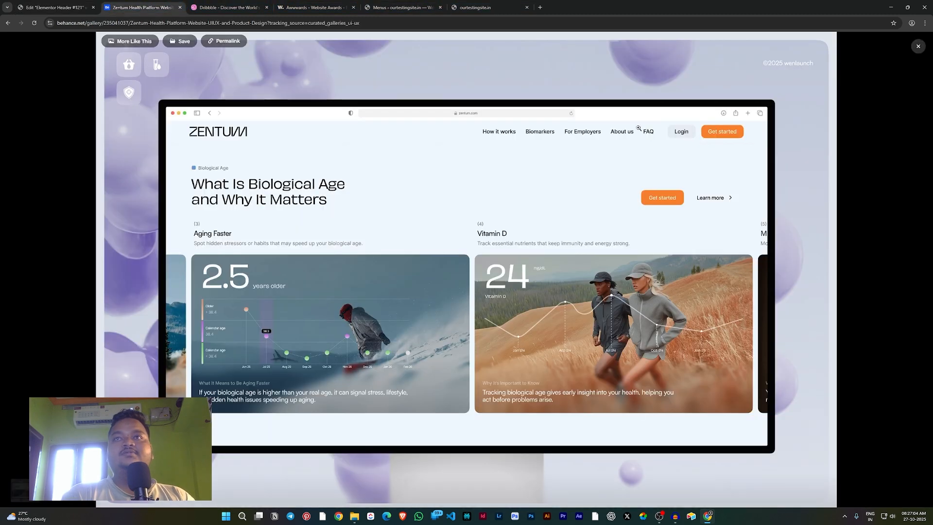
left_click(705, 132)
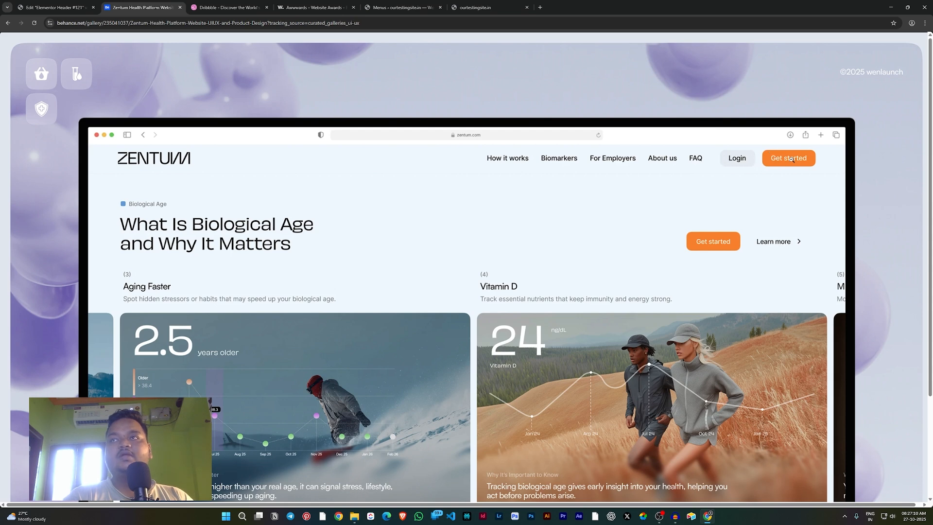
left_click(55, 7)
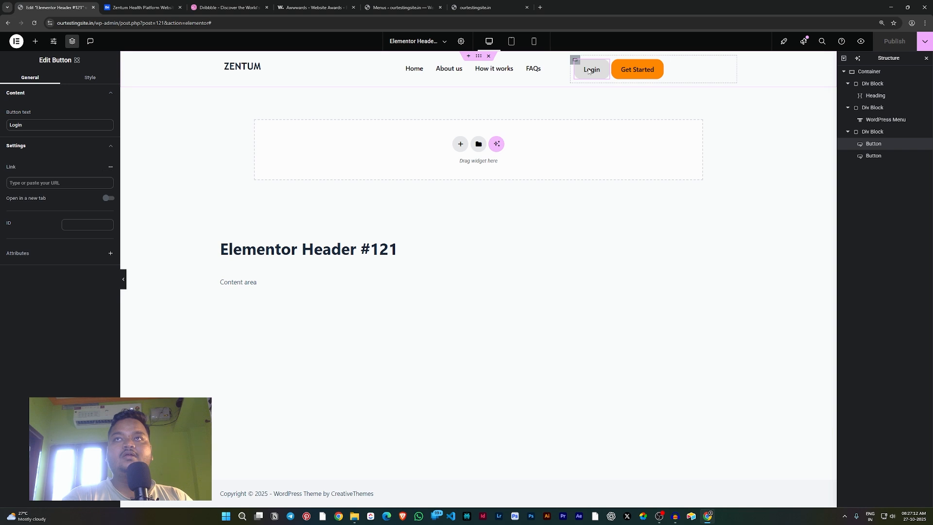
- Set the Login button's padding to 5 px for top and bottom and 10 px for right and left
left_click(87, 79)
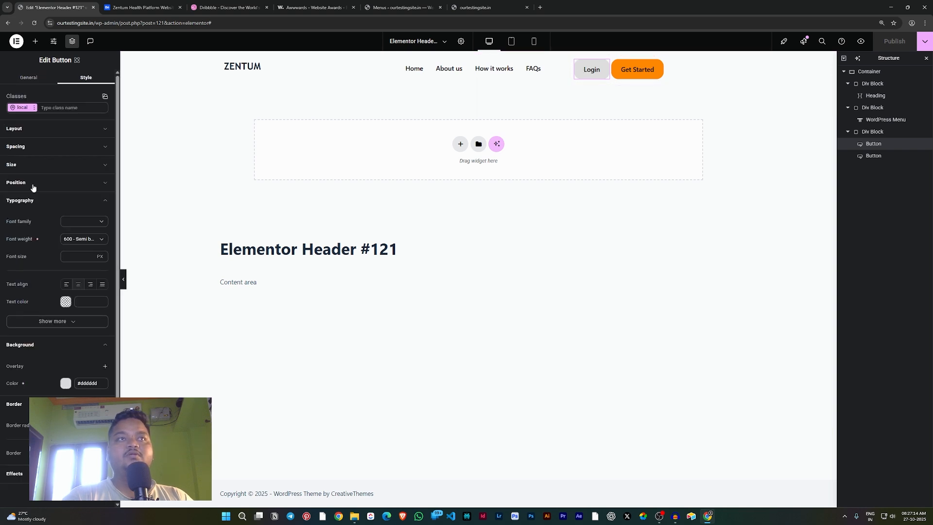
left_click(37, 148)
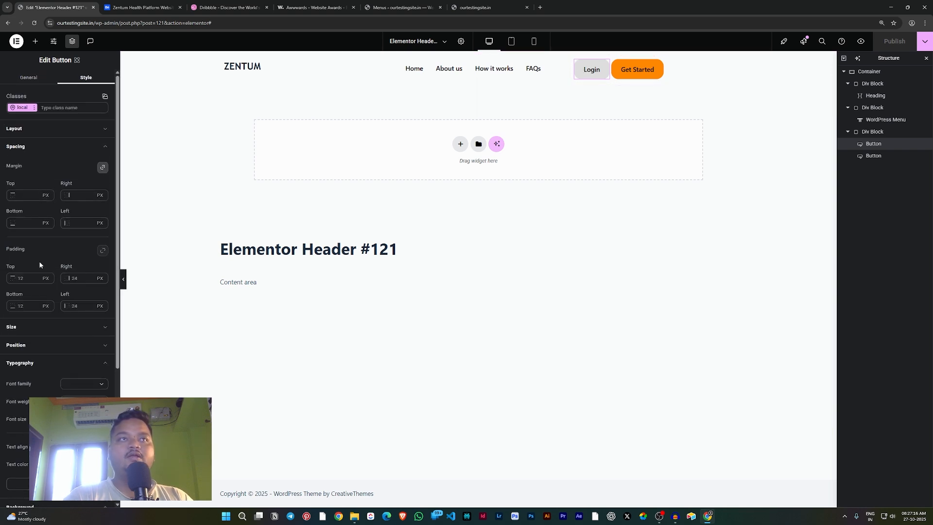
left_click(25, 279)
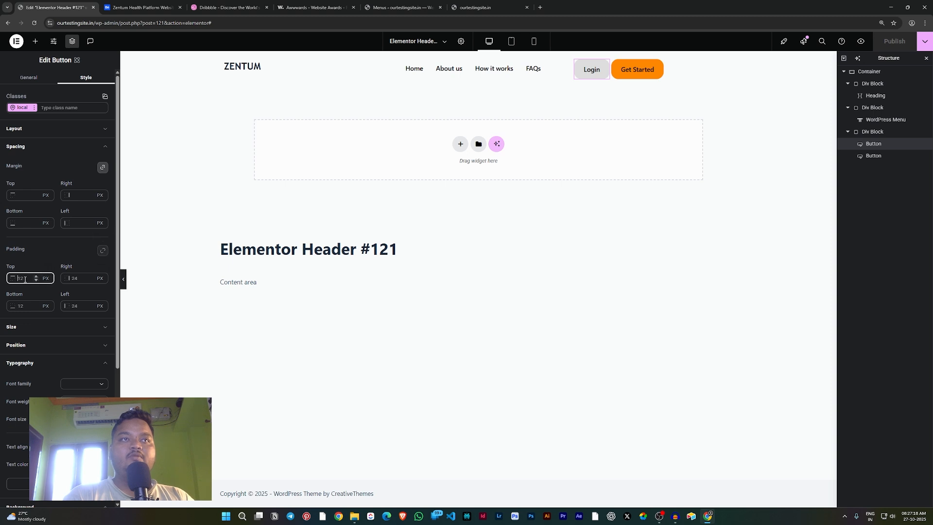
type("5")
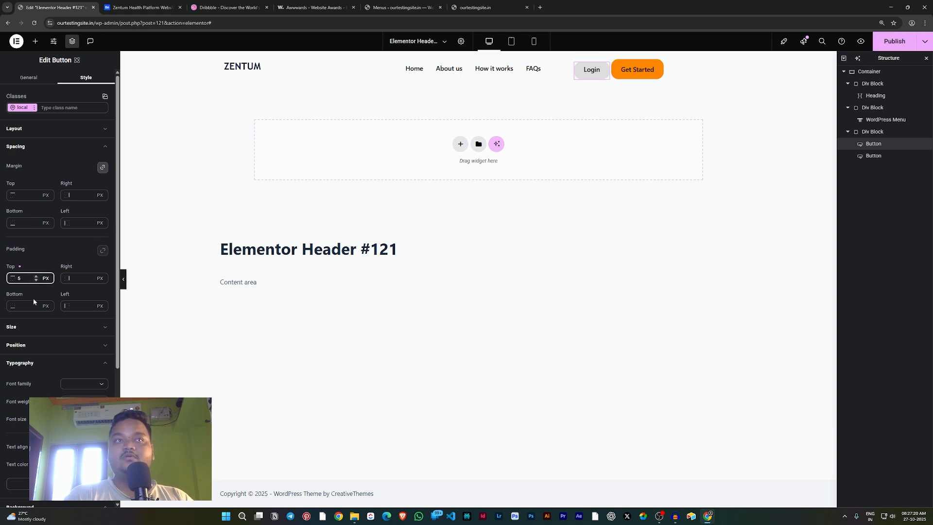
key("Tab")
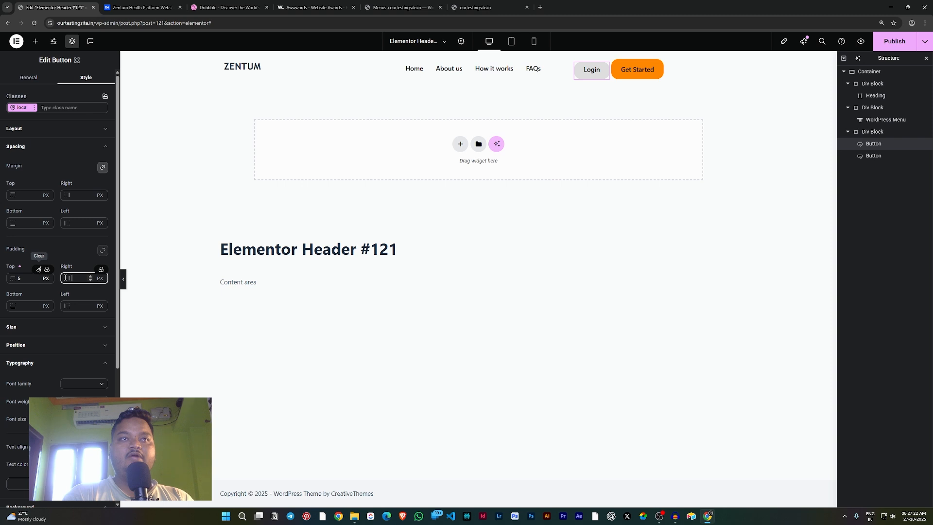
type("5")
key("BackSpace")
type("10")
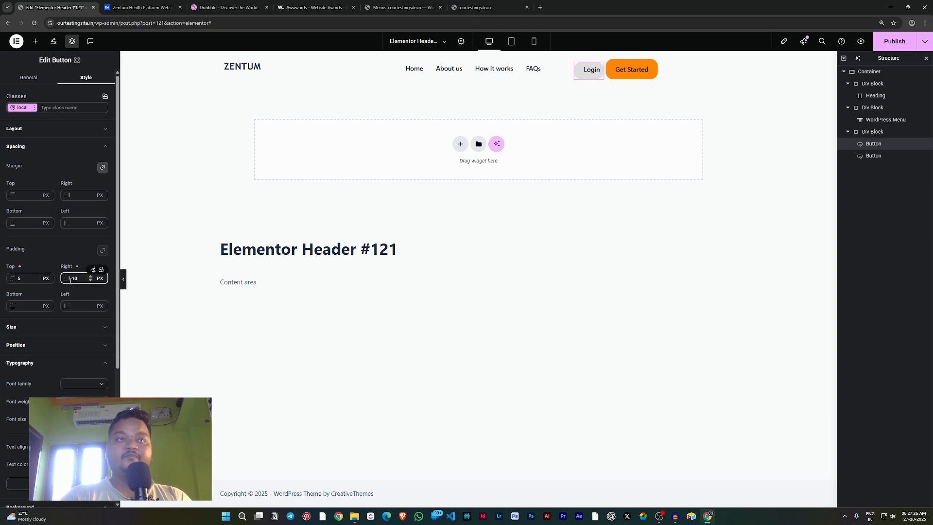
left_click(24, 307)
type("5")
left_click(74, 308)
type("10")
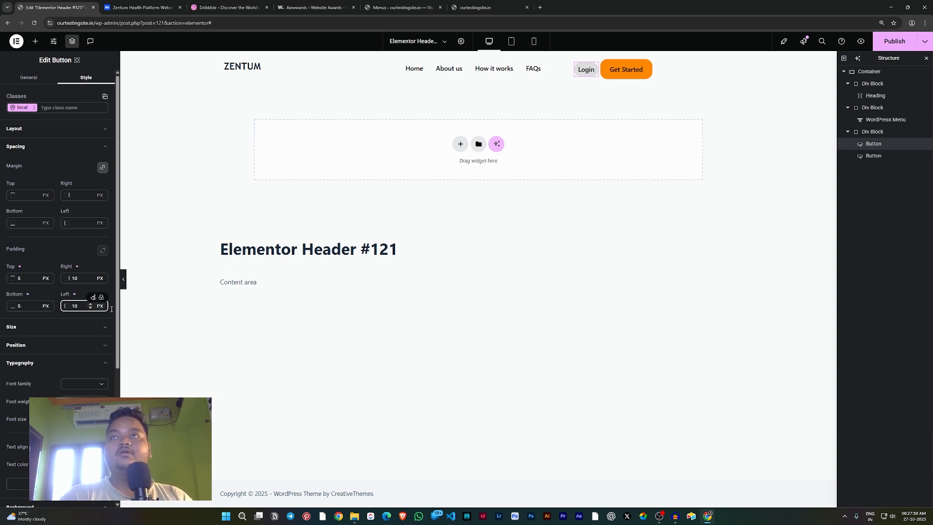
- Preview the header without the editing panels and compare the Login button with the Zentum reference design
left_click(124, 286)
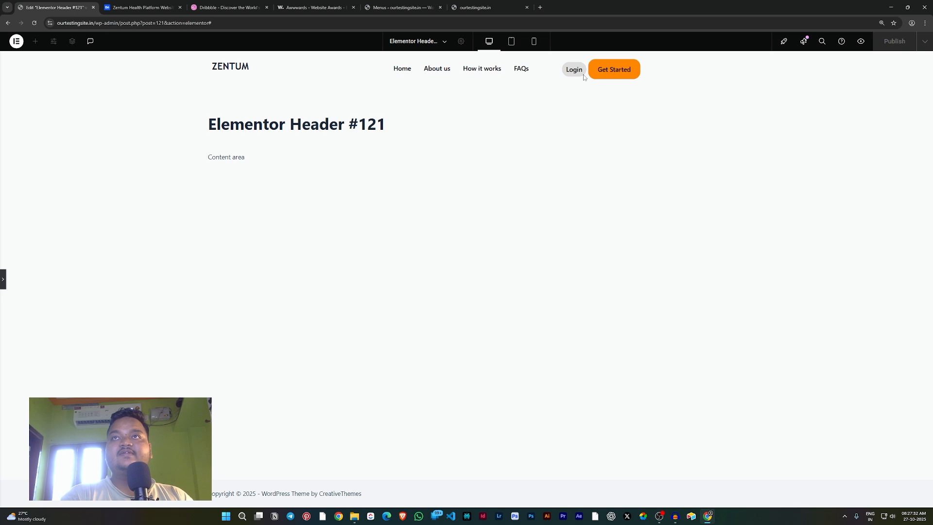
left_click(141, 8)
left_click(54, 7)
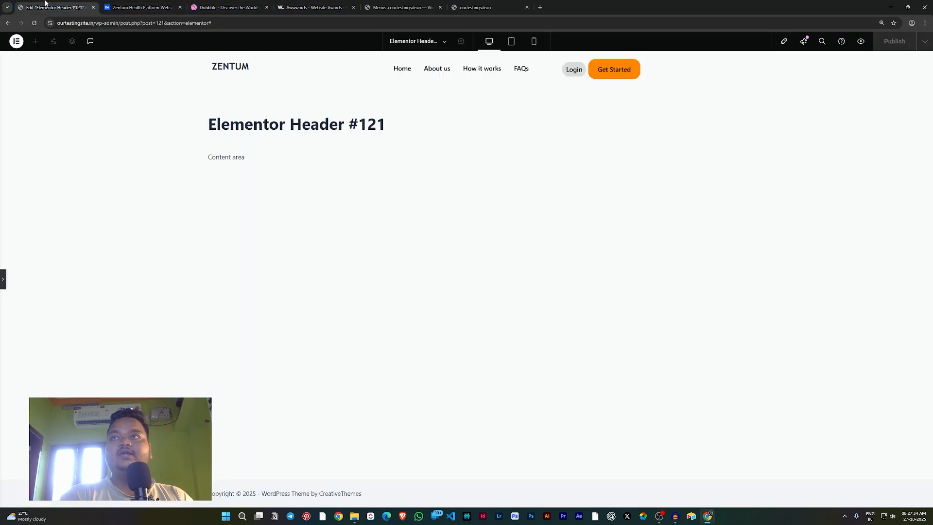
left_click(3, 281)
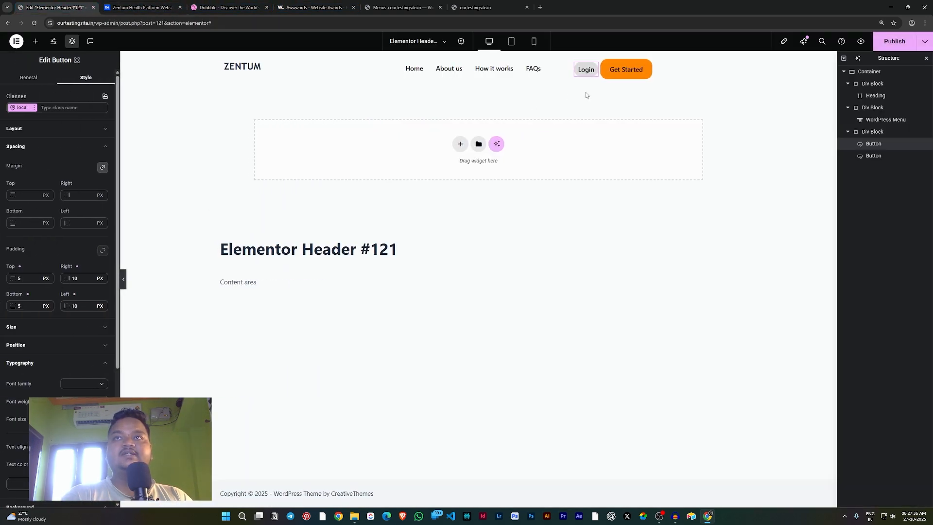
- Set the Login button's border radius to 12 px and preview the header without the editing panels
scroll(26, 249, "down", 4)
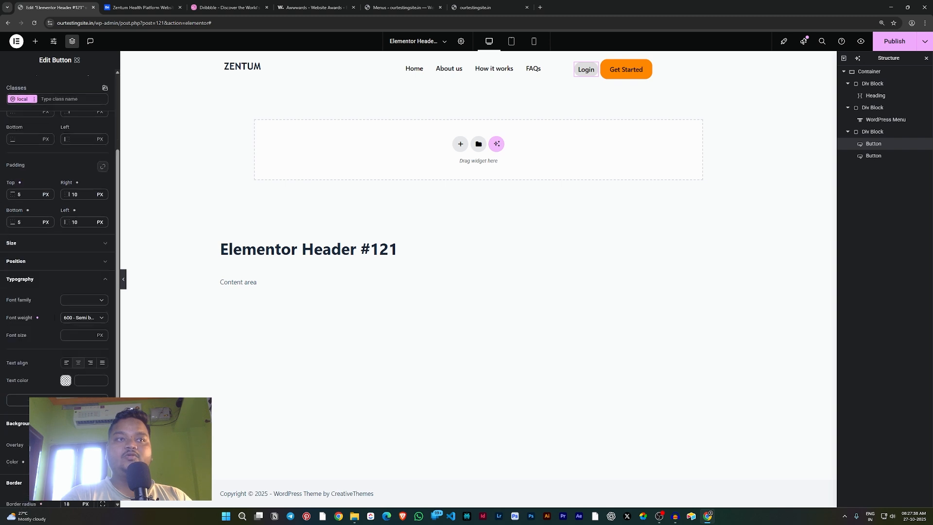
left_click_drag(71, 390, 58, 391)
type("12")
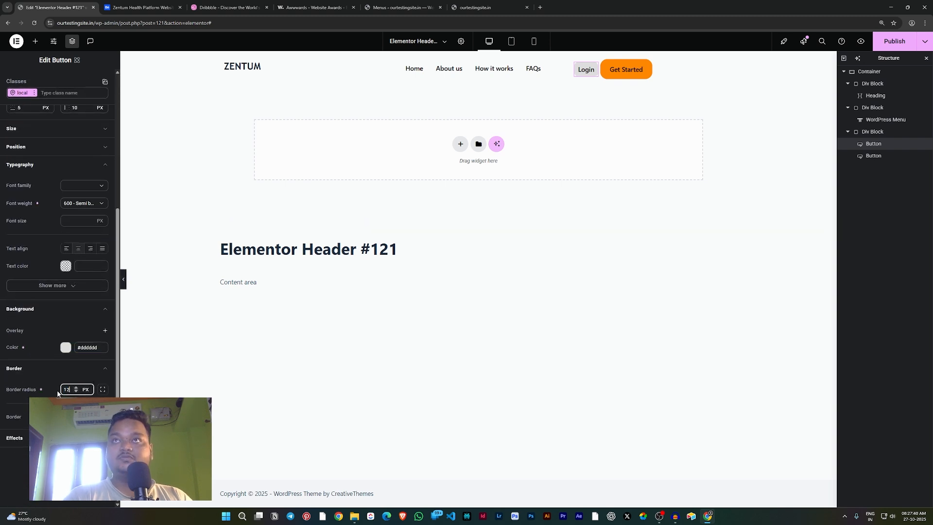
left_click(123, 280)
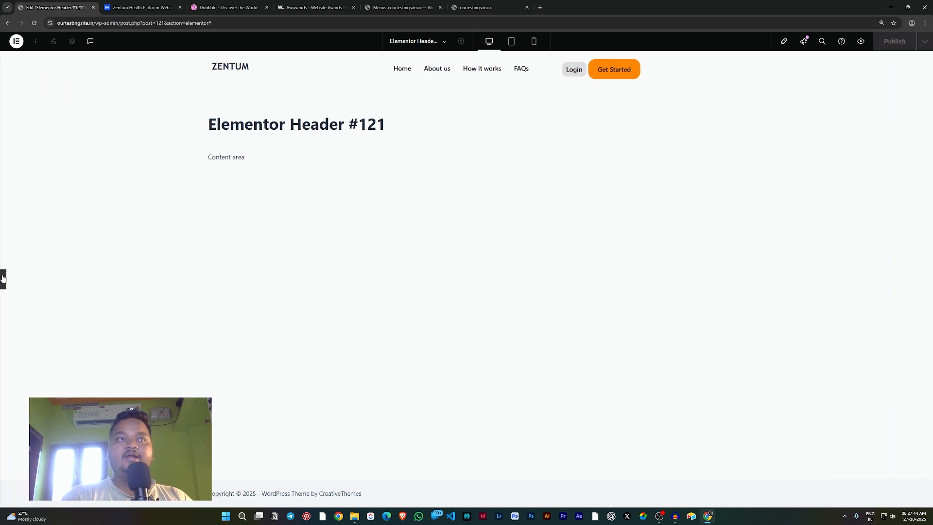
left_click(3, 278)
right_click(585, 73)
left_click(592, 106)
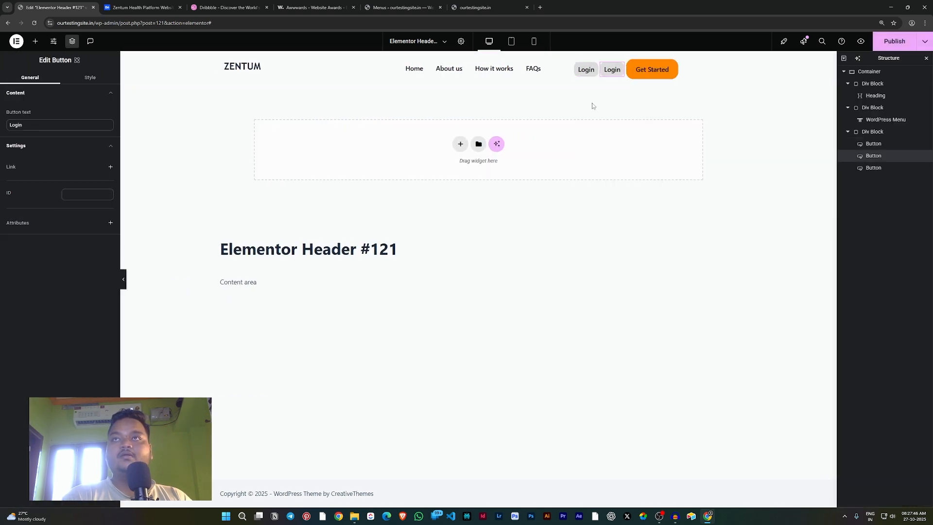
key("Delete")
- Copy the Login button and paste its style onto the Get Started button
right_click(590, 71)
left_click(609, 115)
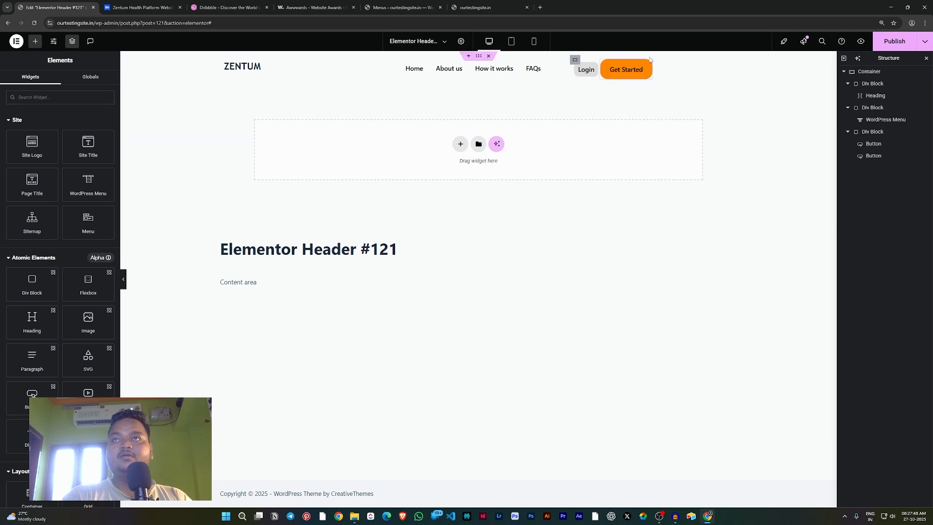
right_click(639, 64)
left_click(656, 134)
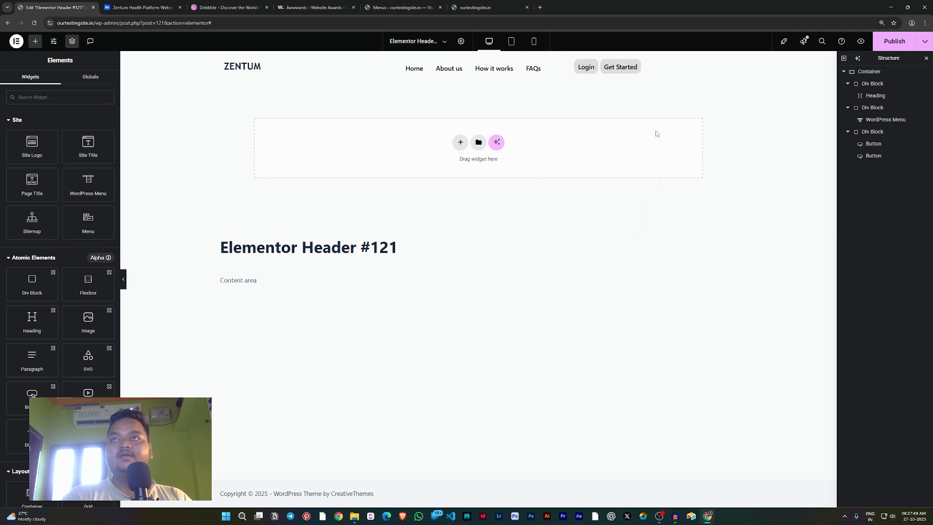
- Set the Get Started button's background colour to orange #ff8700 and compare it with the Zentum reference
left_click(627, 70)
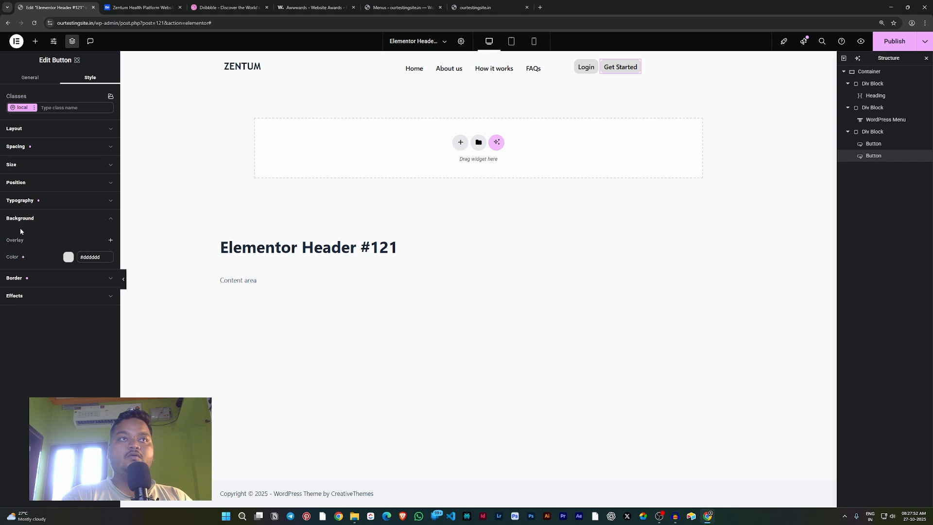
left_click(68, 257)
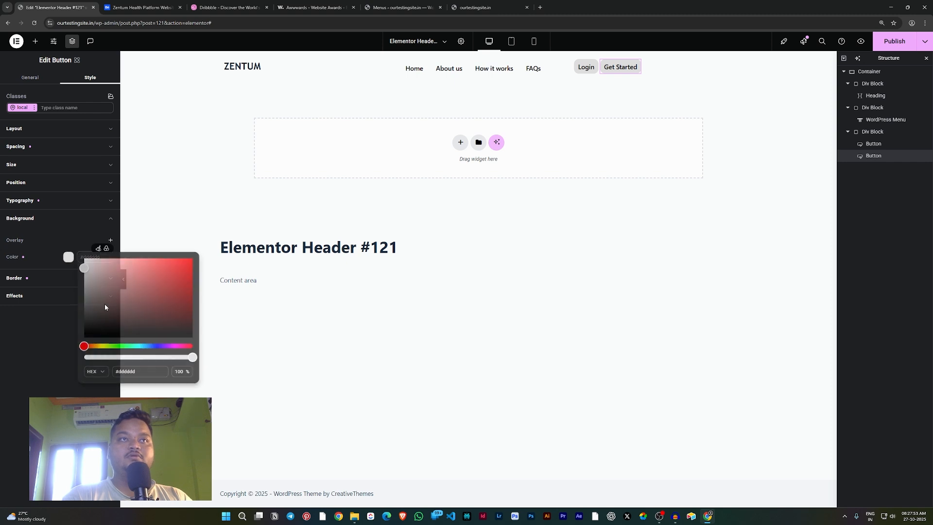
left_click(97, 347)
left_click(193, 258)
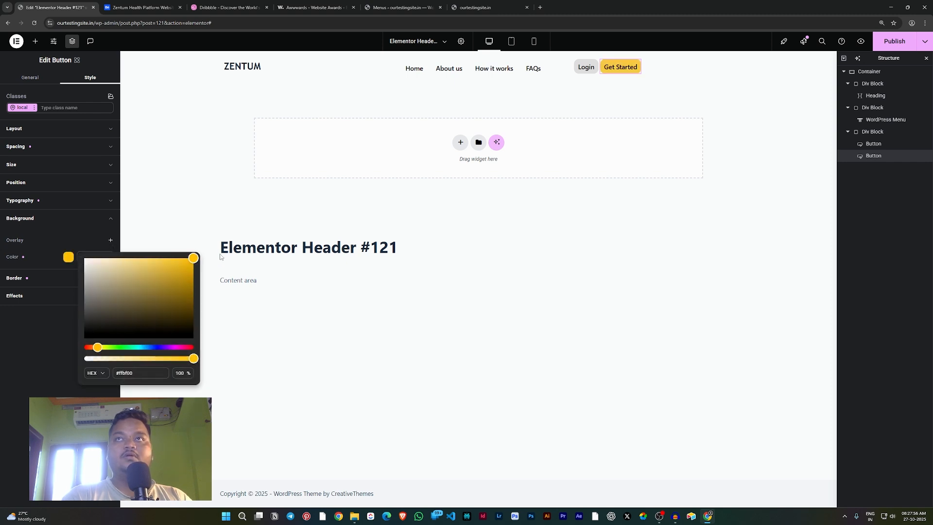
left_click(92, 348)
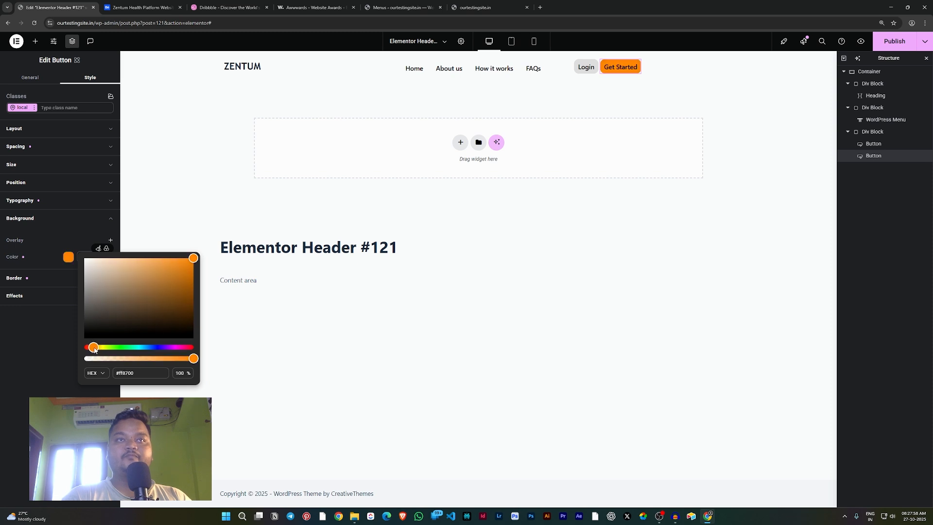
left_click(1, 444)
left_click(150, 3)
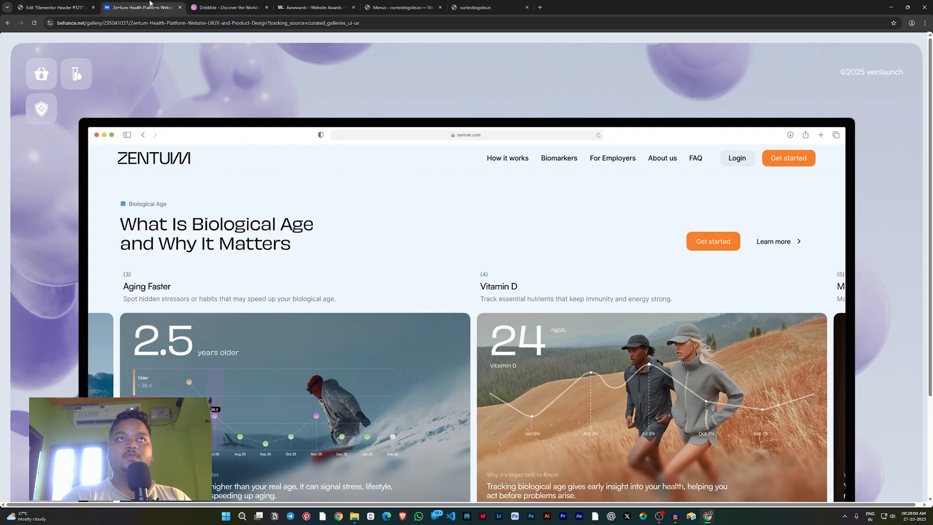
left_click(53, 7)
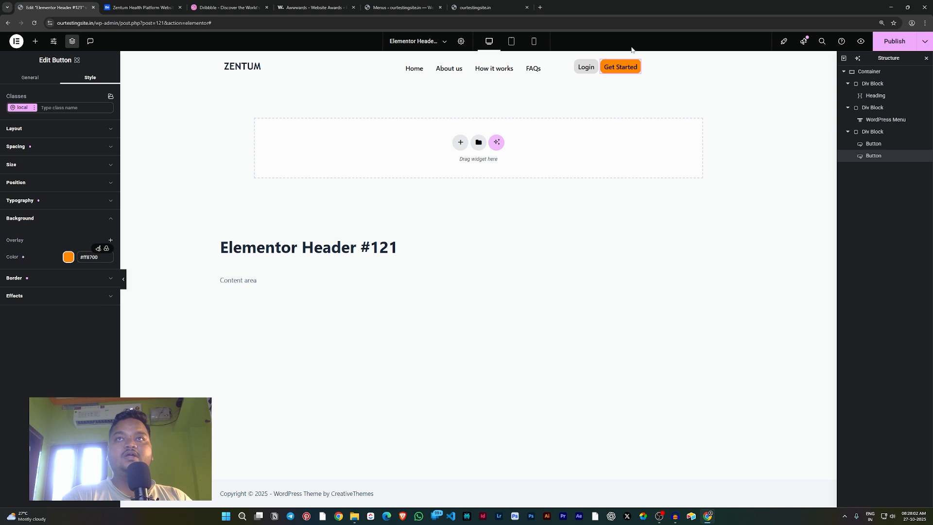
- Set the Get Started button's text colour to white #ffffff and open its spacing settings
left_click(66, 200)
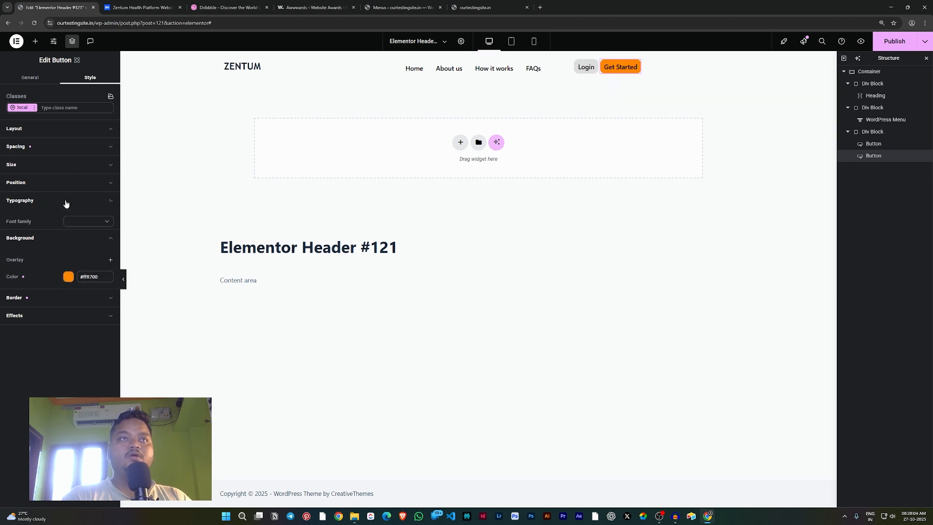
left_click(69, 302)
left_click_drag(97, 353, 14, 309)
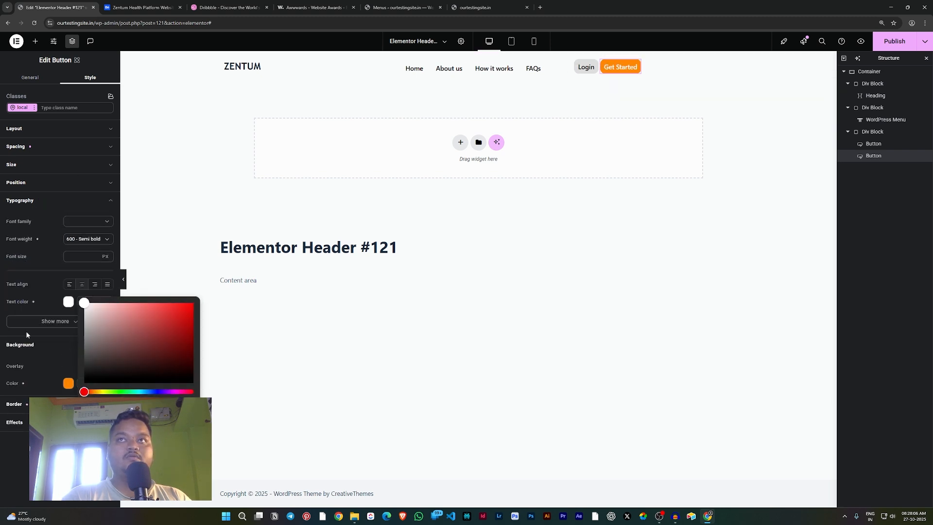
left_click(18, 407)
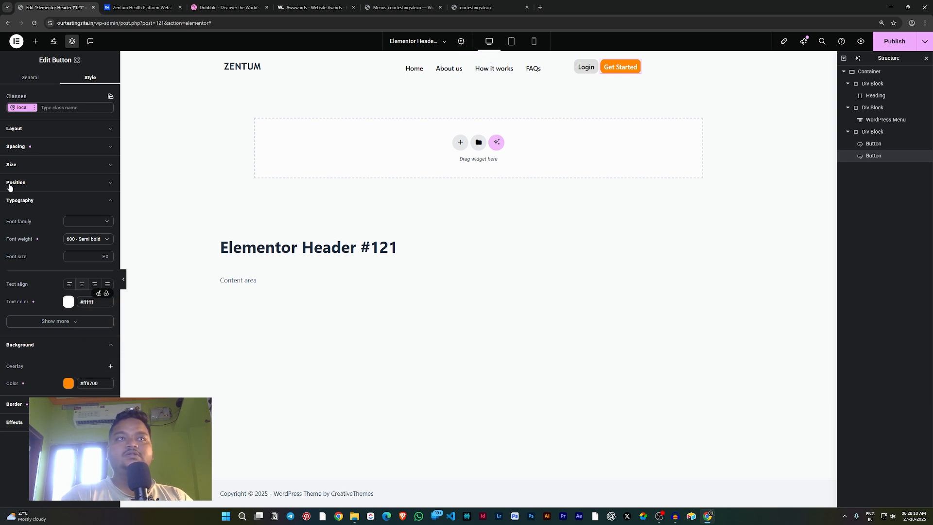
left_click(18, 147)
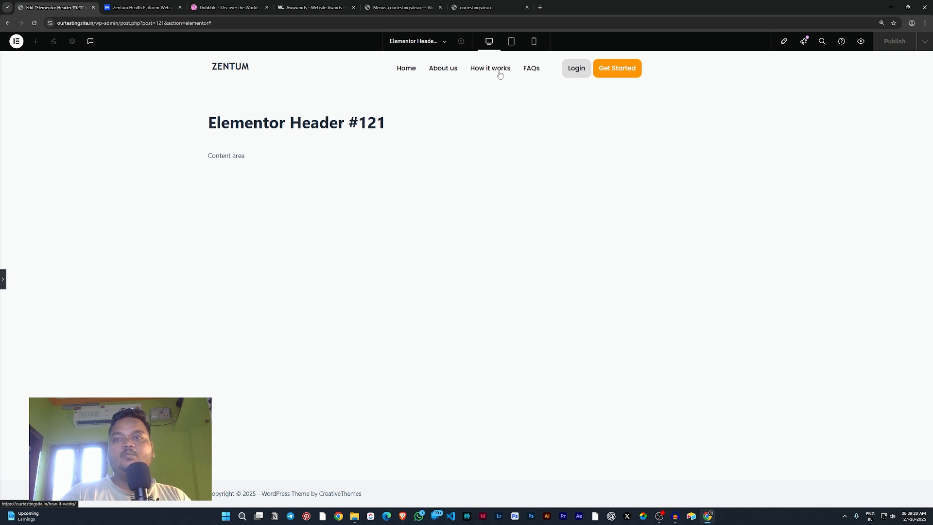
- Check the header layout in the tablet, desktop and mobile views, previewing it without the editing panels
left_click(508, 42)
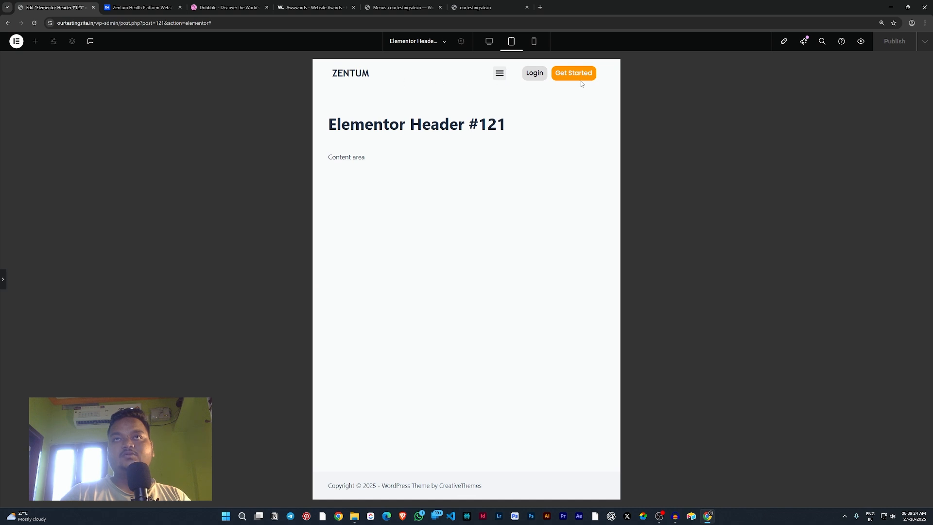
left_click(536, 42)
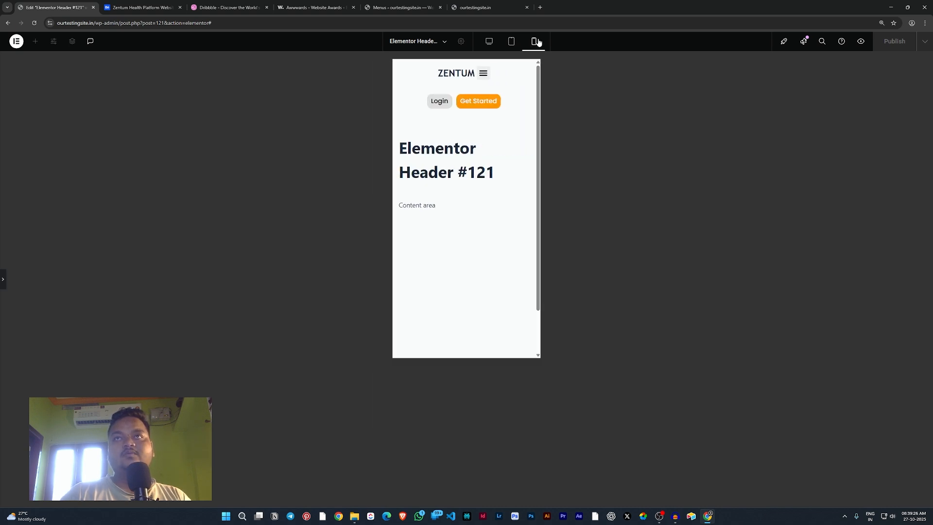
left_click(490, 41)
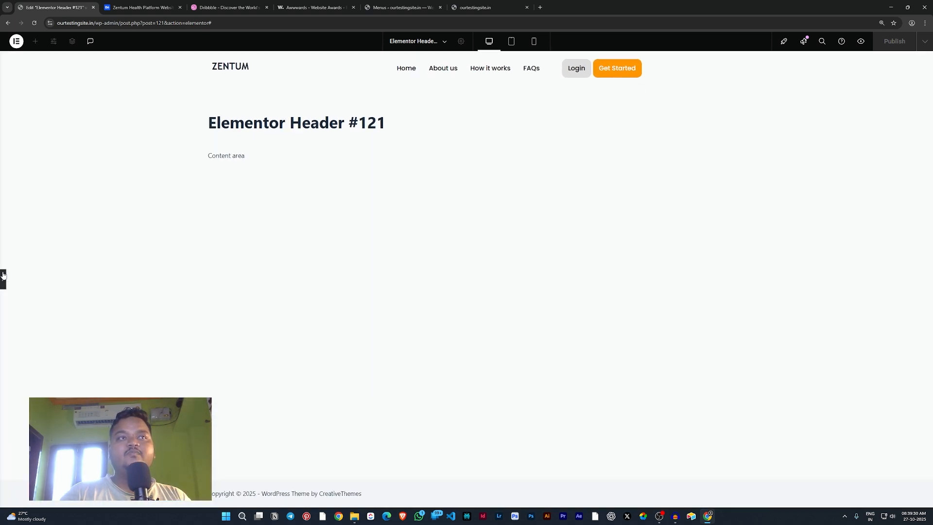
left_click(534, 42)
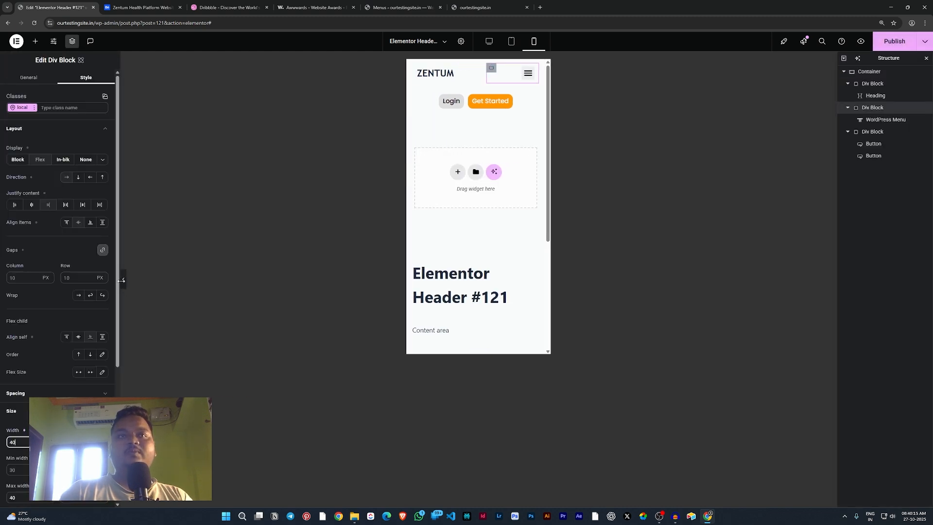
left_click(121, 280)
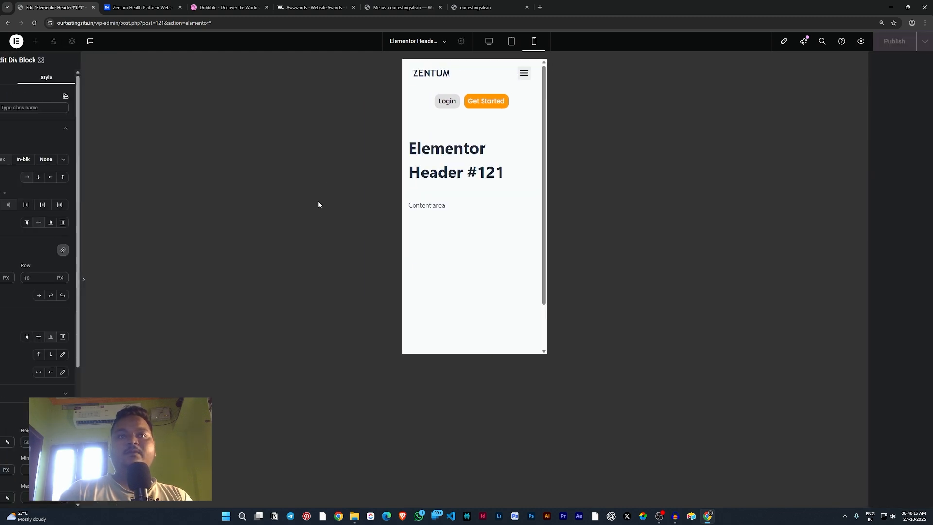
left_click(2, 279)
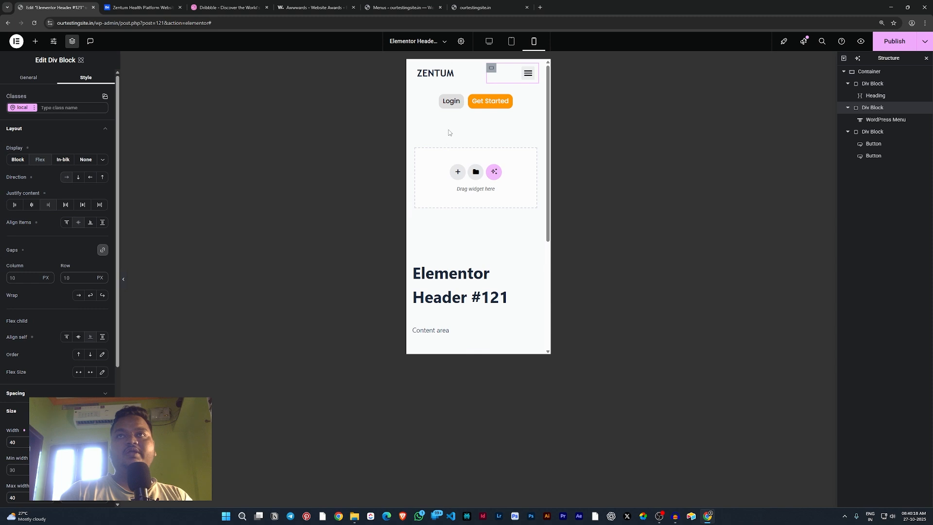
- Delete the div block holding the Login and Get Started buttons in mobile view and preview the expanded hamburger menu
right_click(463, 104)
right_click(417, 100)
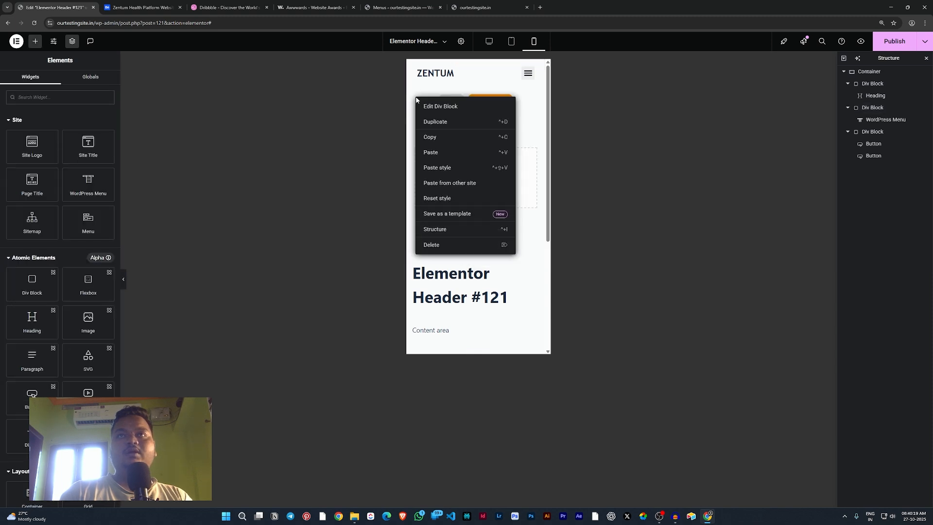
left_click(444, 245)
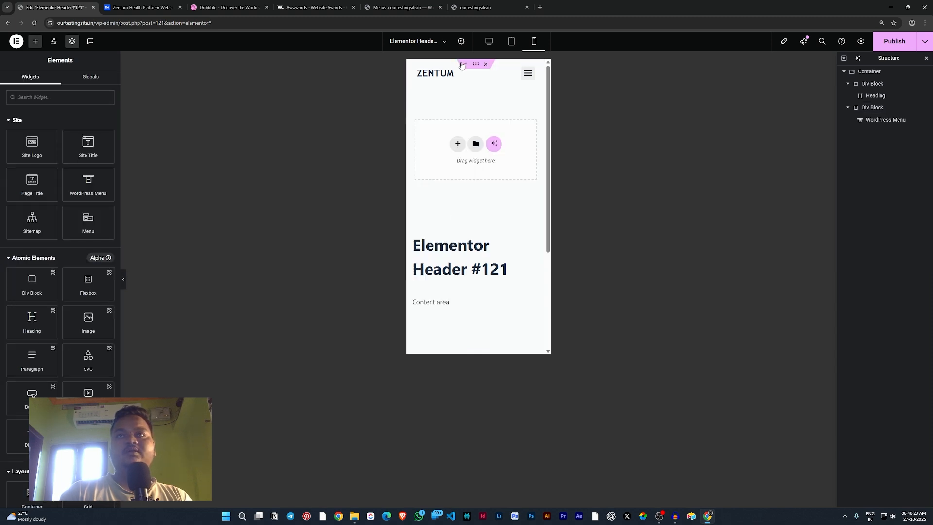
left_click(124, 279)
left_click(515, 73)
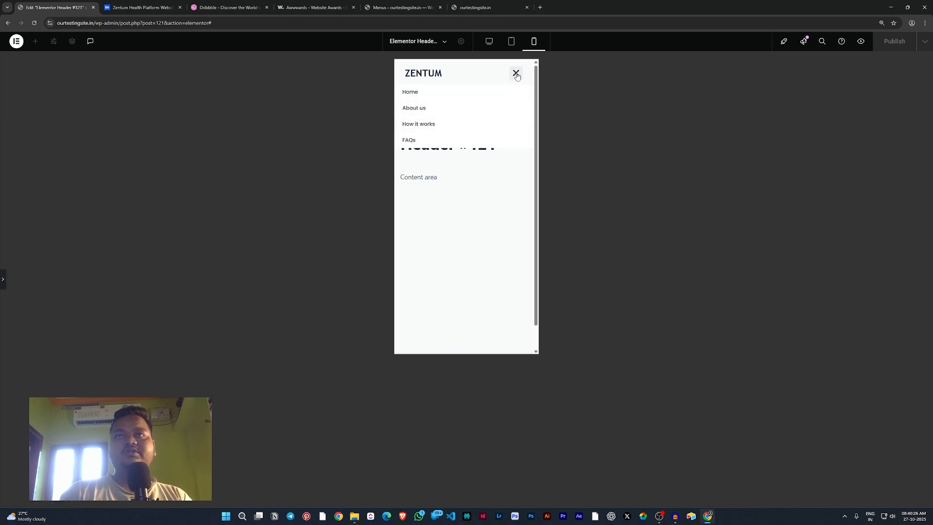
left_click(4, 280)
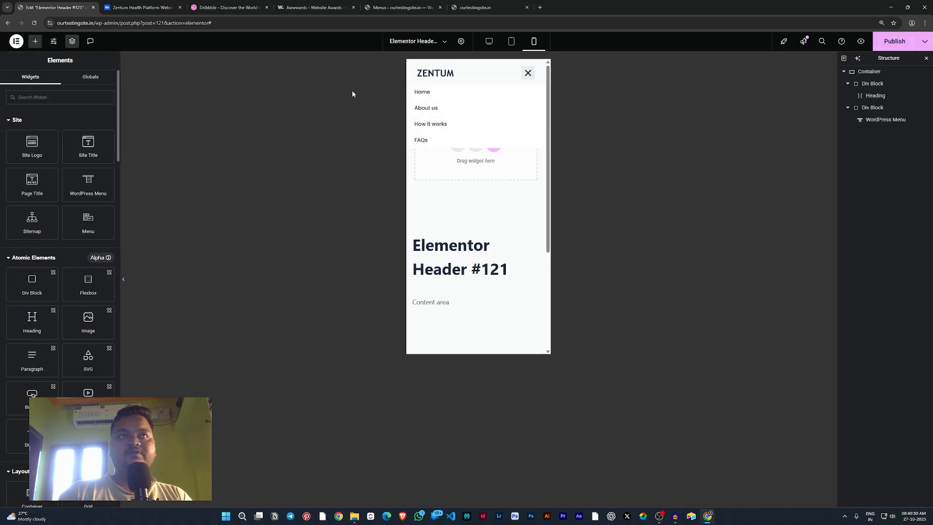
- Set the hover background colour of the WordPress Menu's dropdown items to orange and check it on the mobile menu
left_click(526, 74)
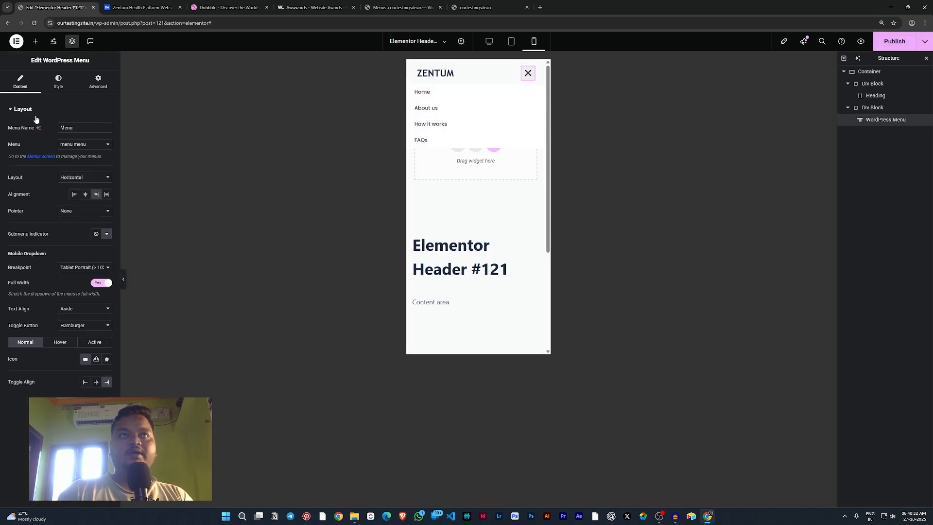
left_click(58, 83)
left_click(26, 296)
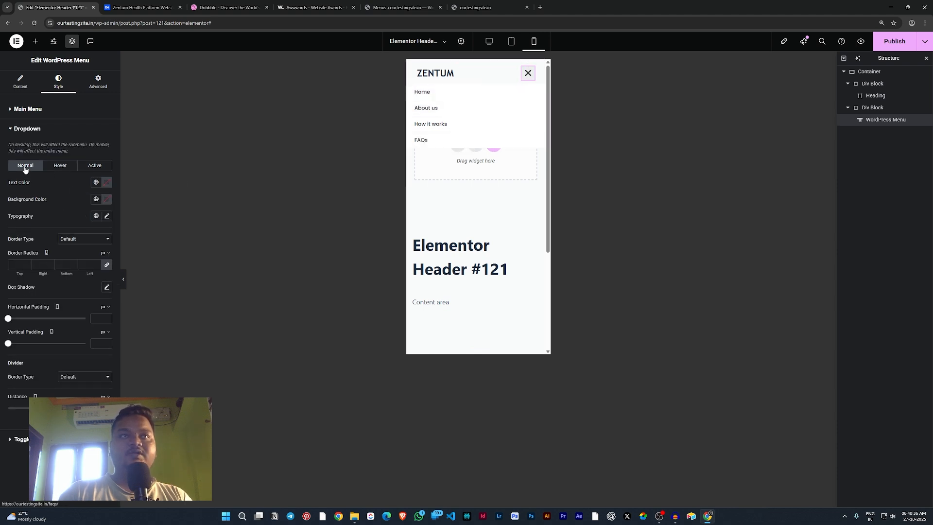
left_click(60, 165)
left_click(104, 200)
left_click_drag(72, 297, 69, 297)
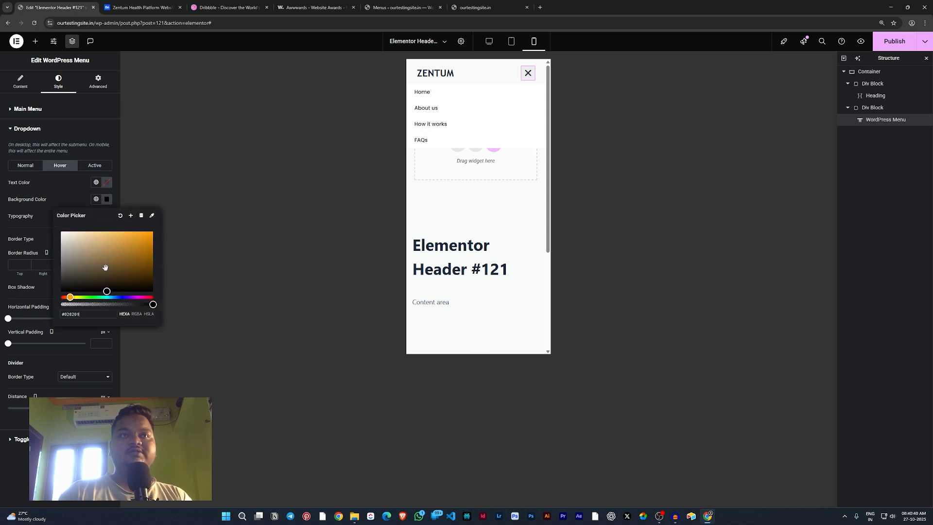
left_click(162, 235)
left_click(104, 200)
left_click_drag(146, 238, 188, 212)
left_click(188, 211)
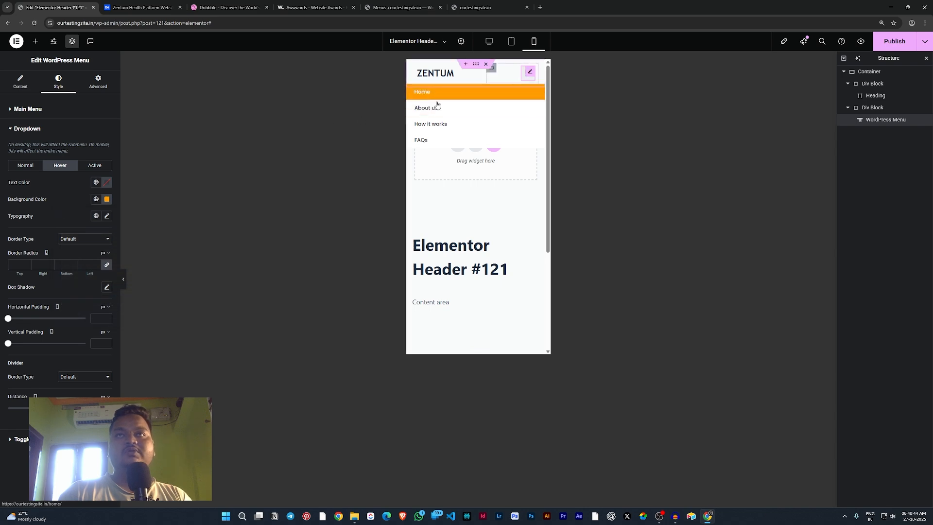